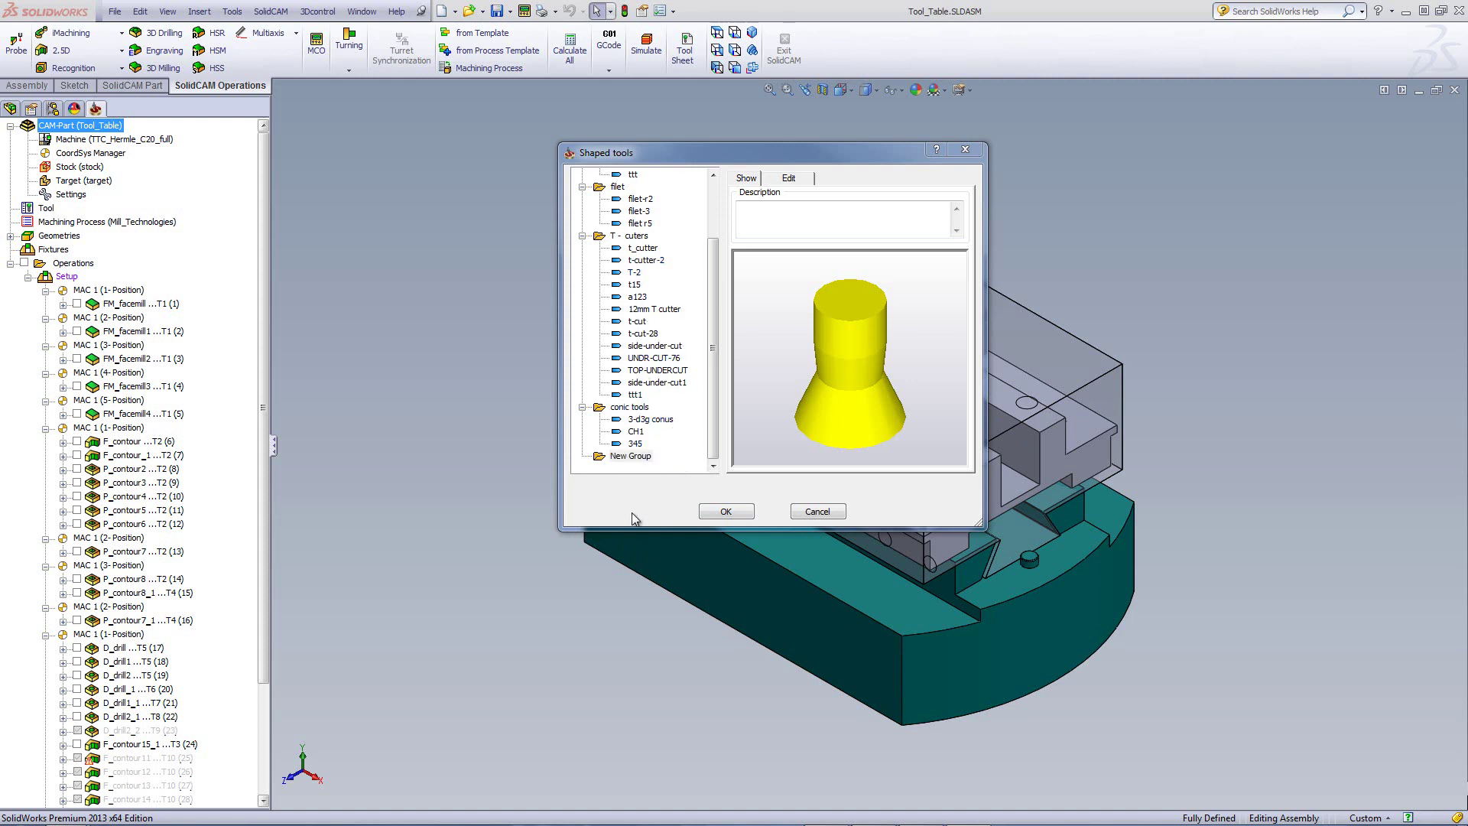
- Add a new blank Shape entry to New Group and move the Shaped tools dialog aside
right_click(627, 459)
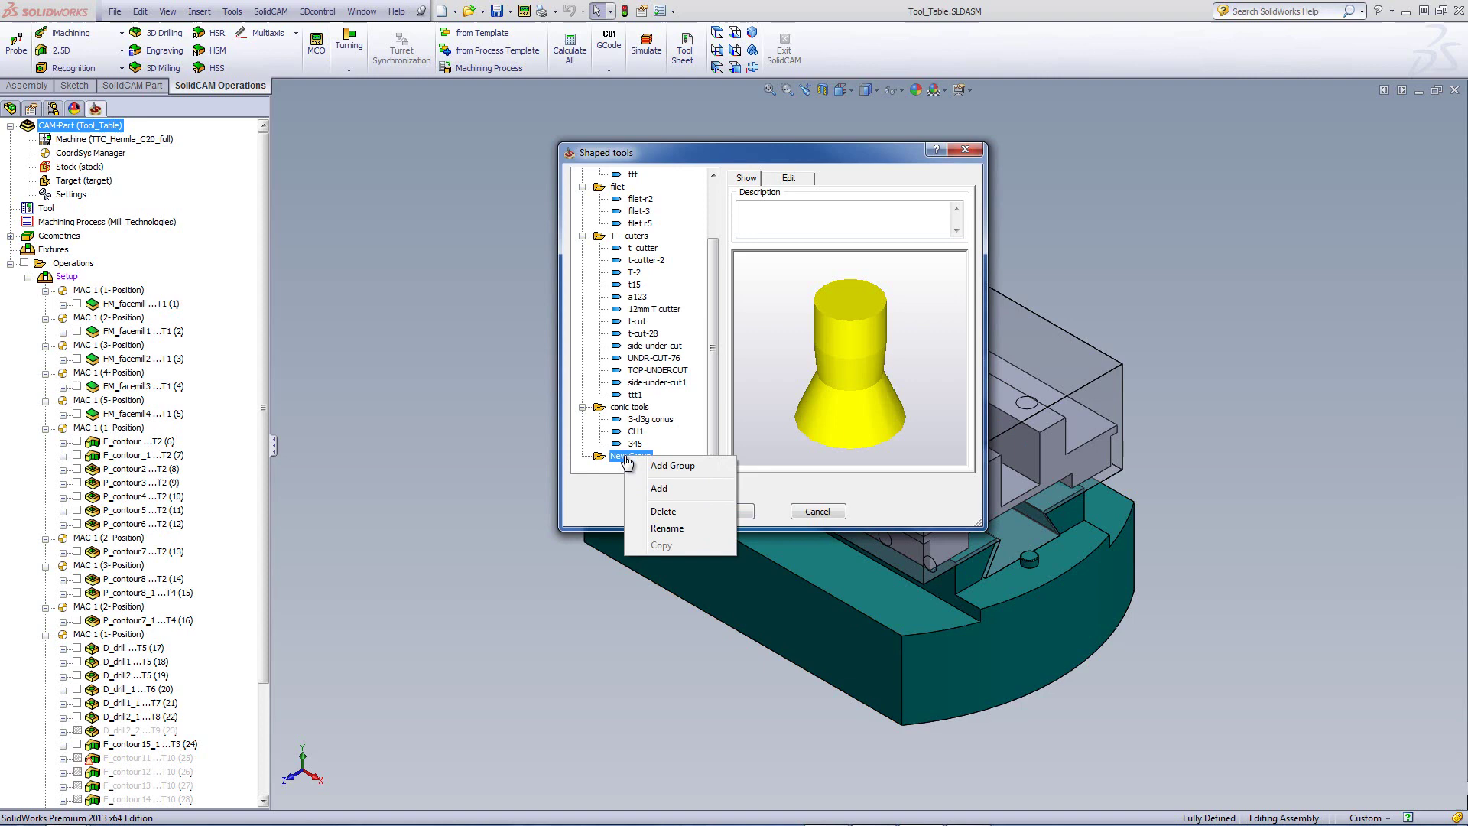
click(659, 488)
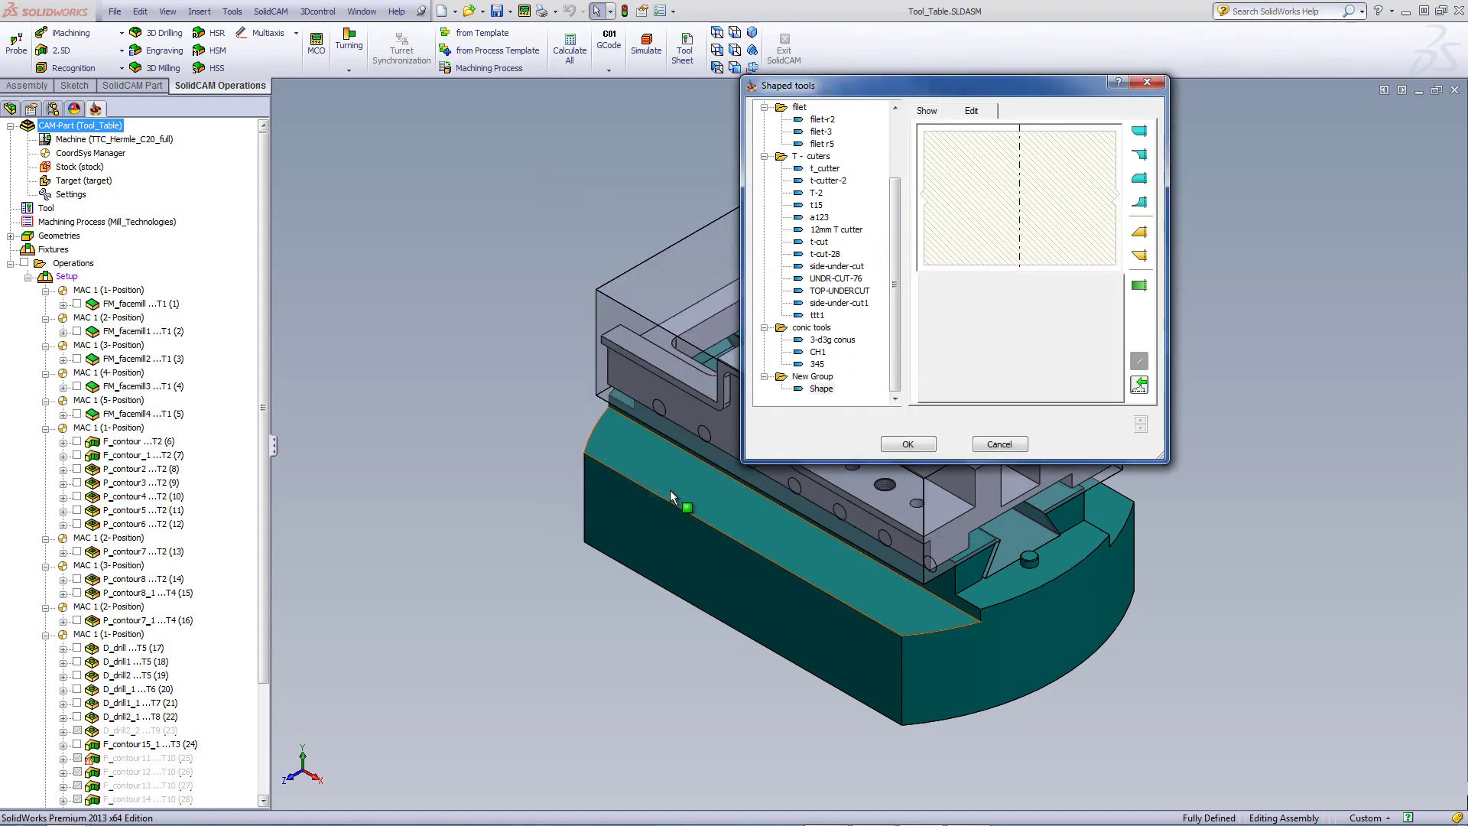
drag(1004, 86, 717, 154)
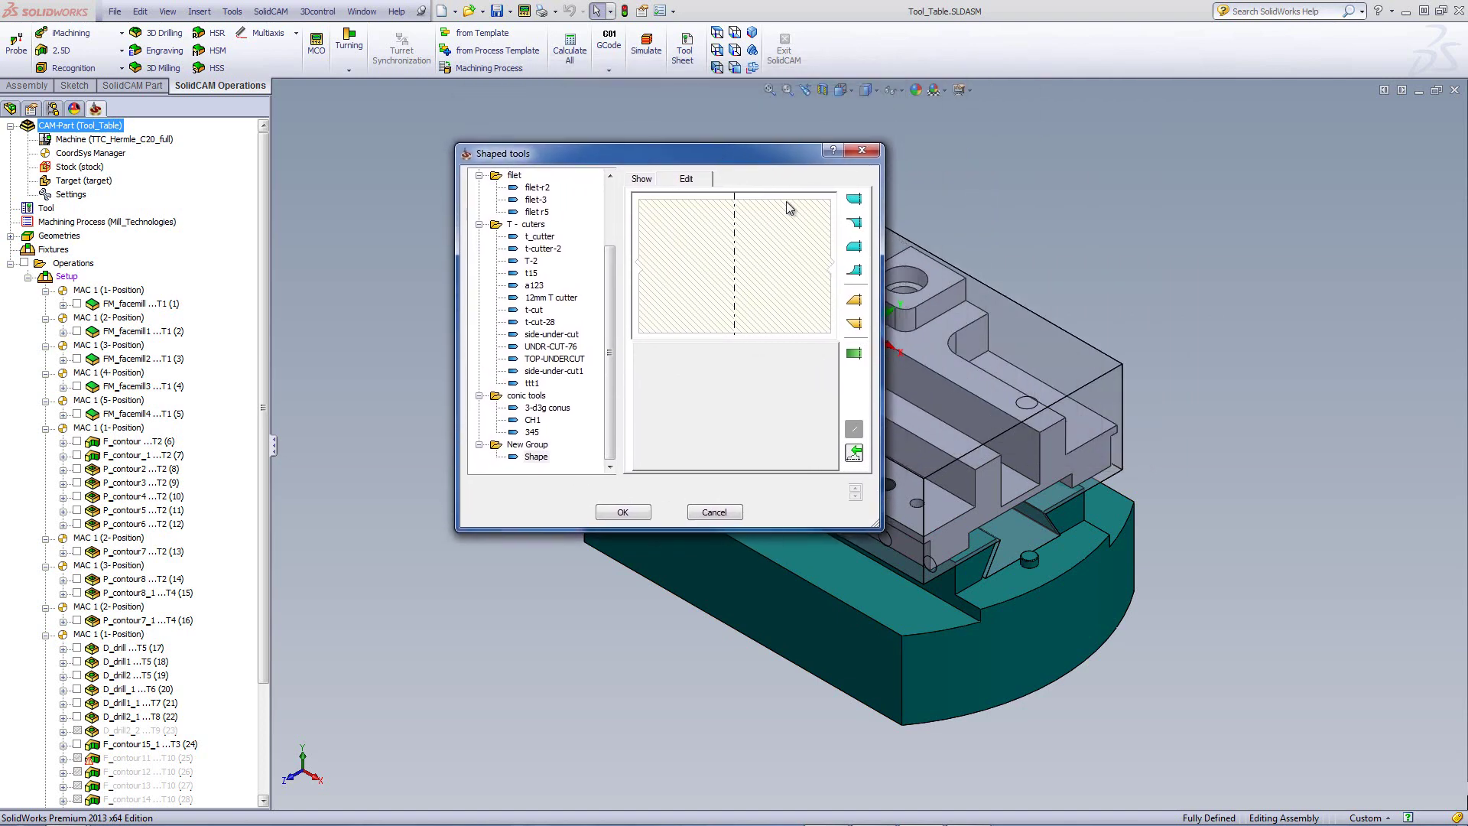
- Add Cylinder1 to the empty shape, keeping Diameter 20.0000 and Height 50.0000
click(855, 354)
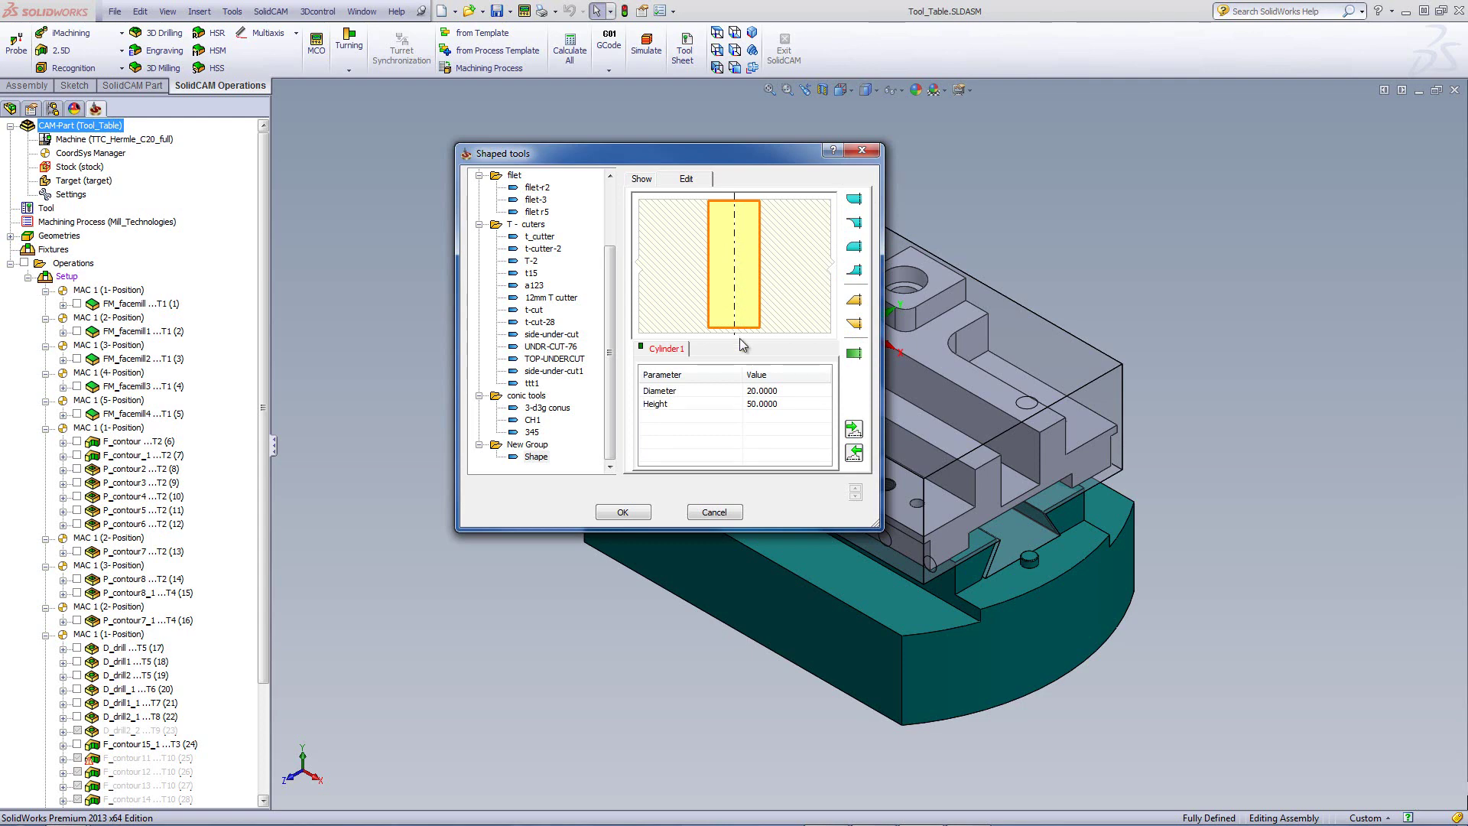
click(757, 391)
click(777, 409)
click(761, 394)
click(765, 413)
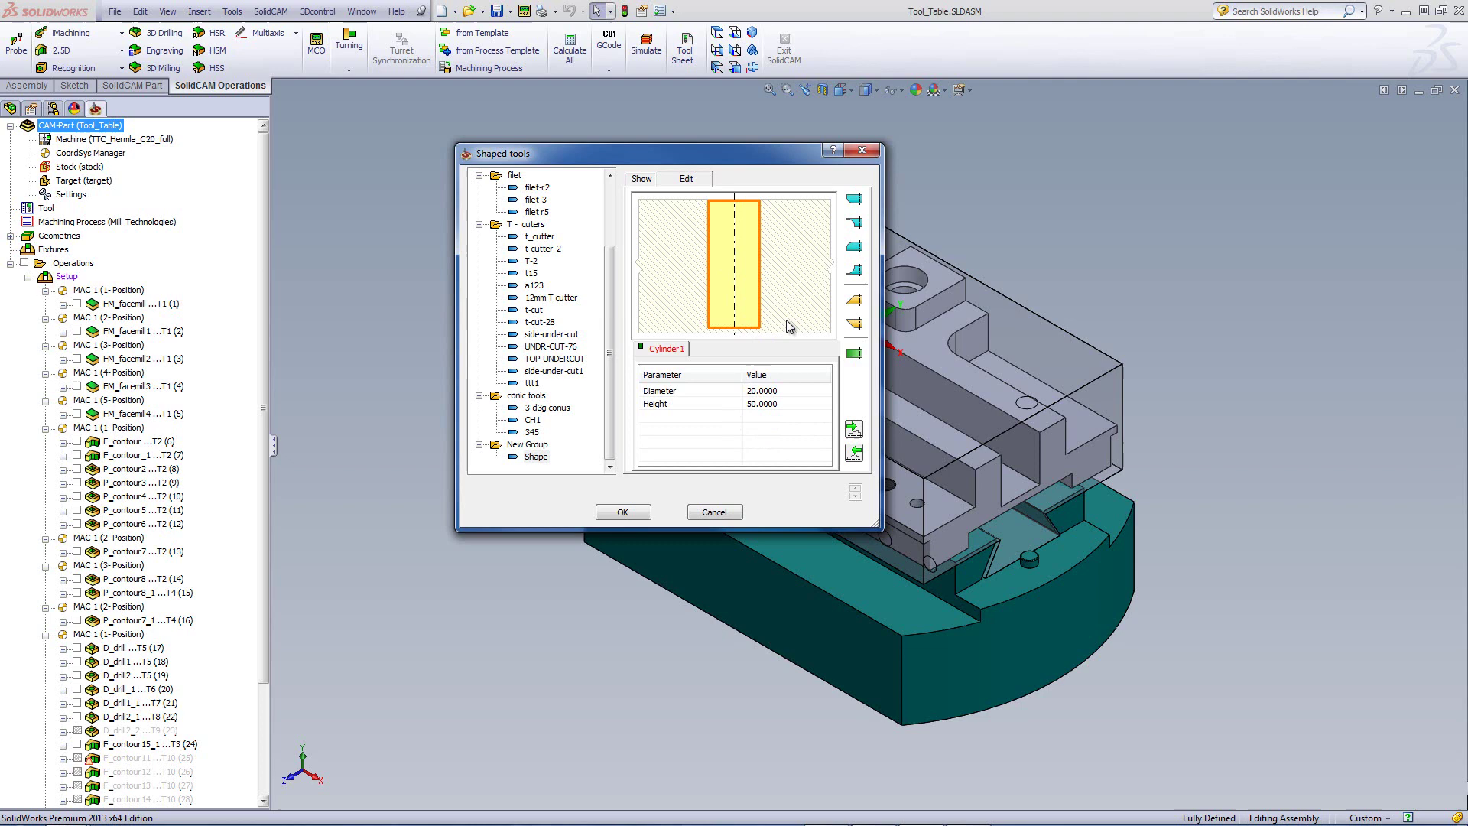
- Add Torus1 below the first cylinder, then Cylinder2 below the torus
right_click(746, 314)
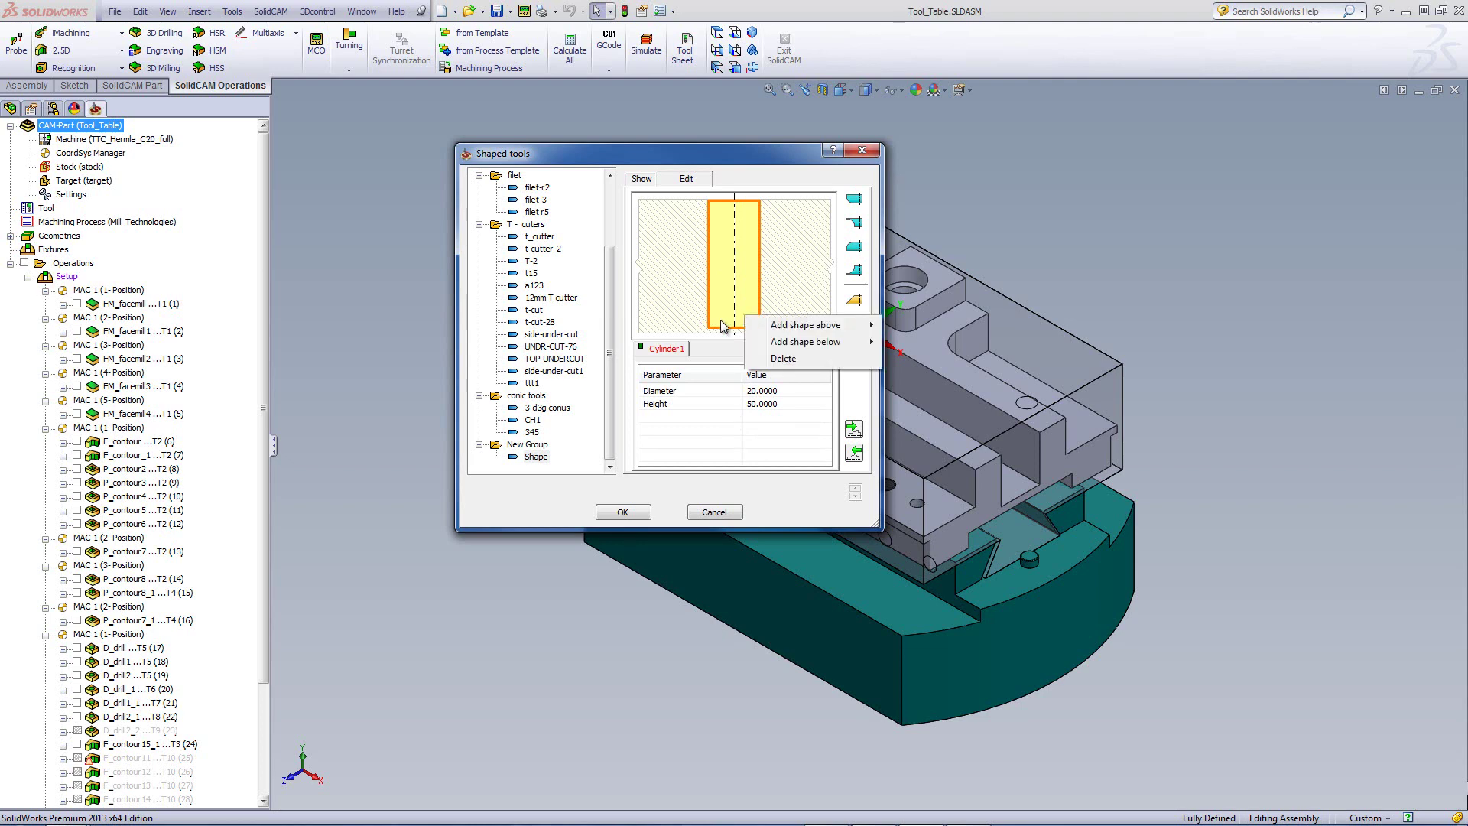
mouse_move(787, 331)
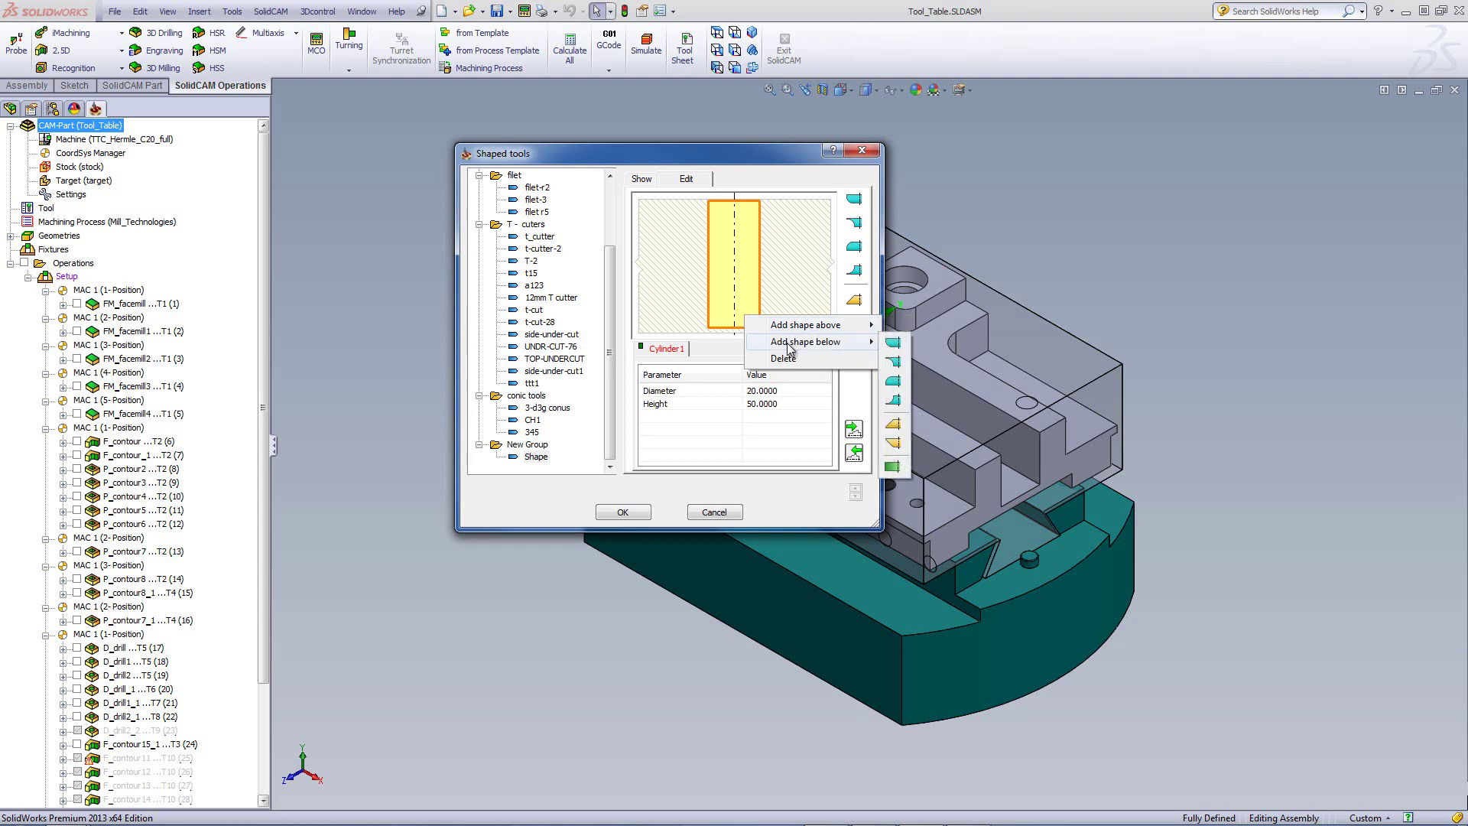
click(896, 363)
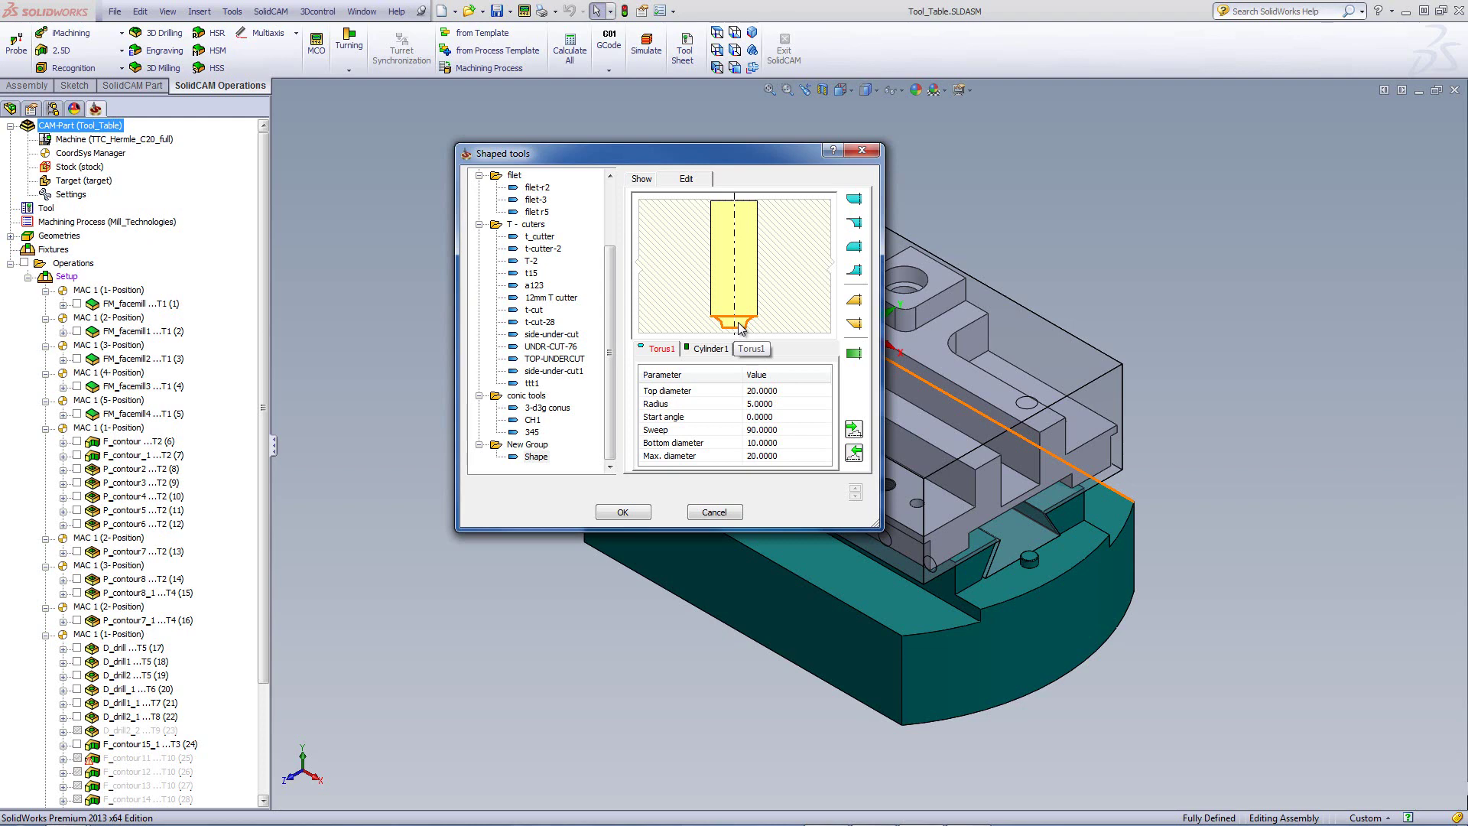
right_click(740, 328)
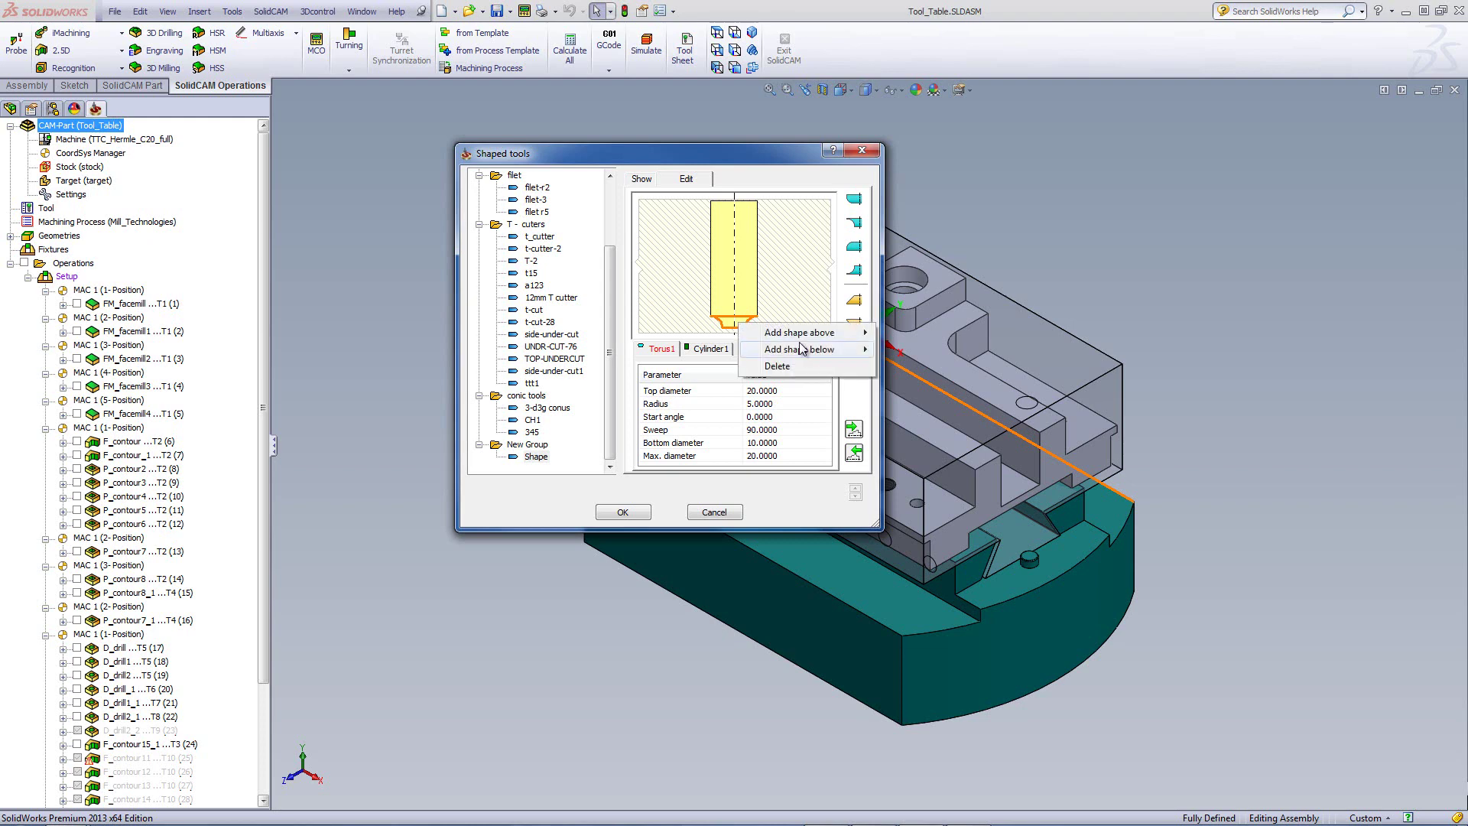
mouse_move(805, 353)
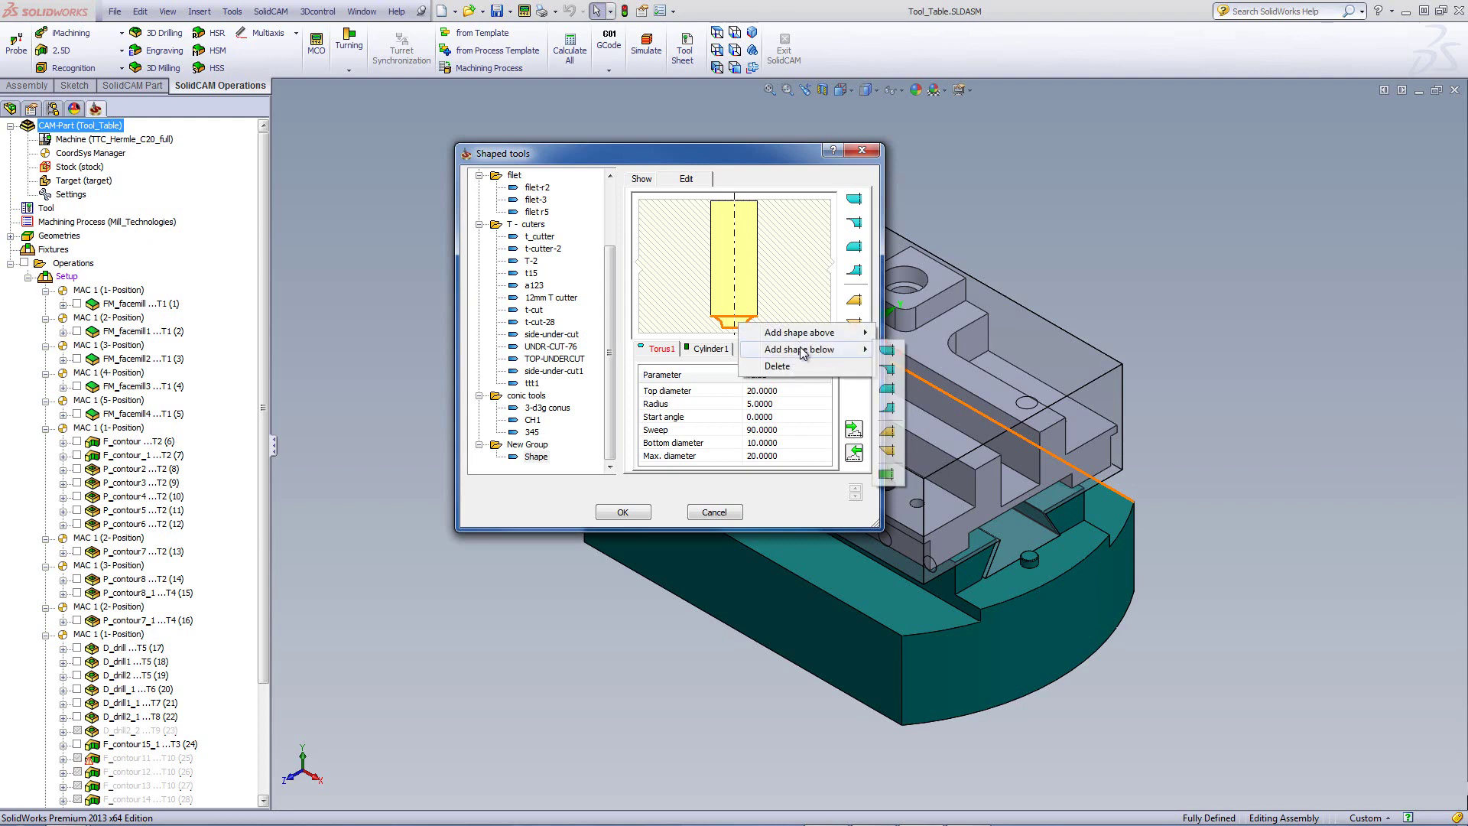
click(887, 474)
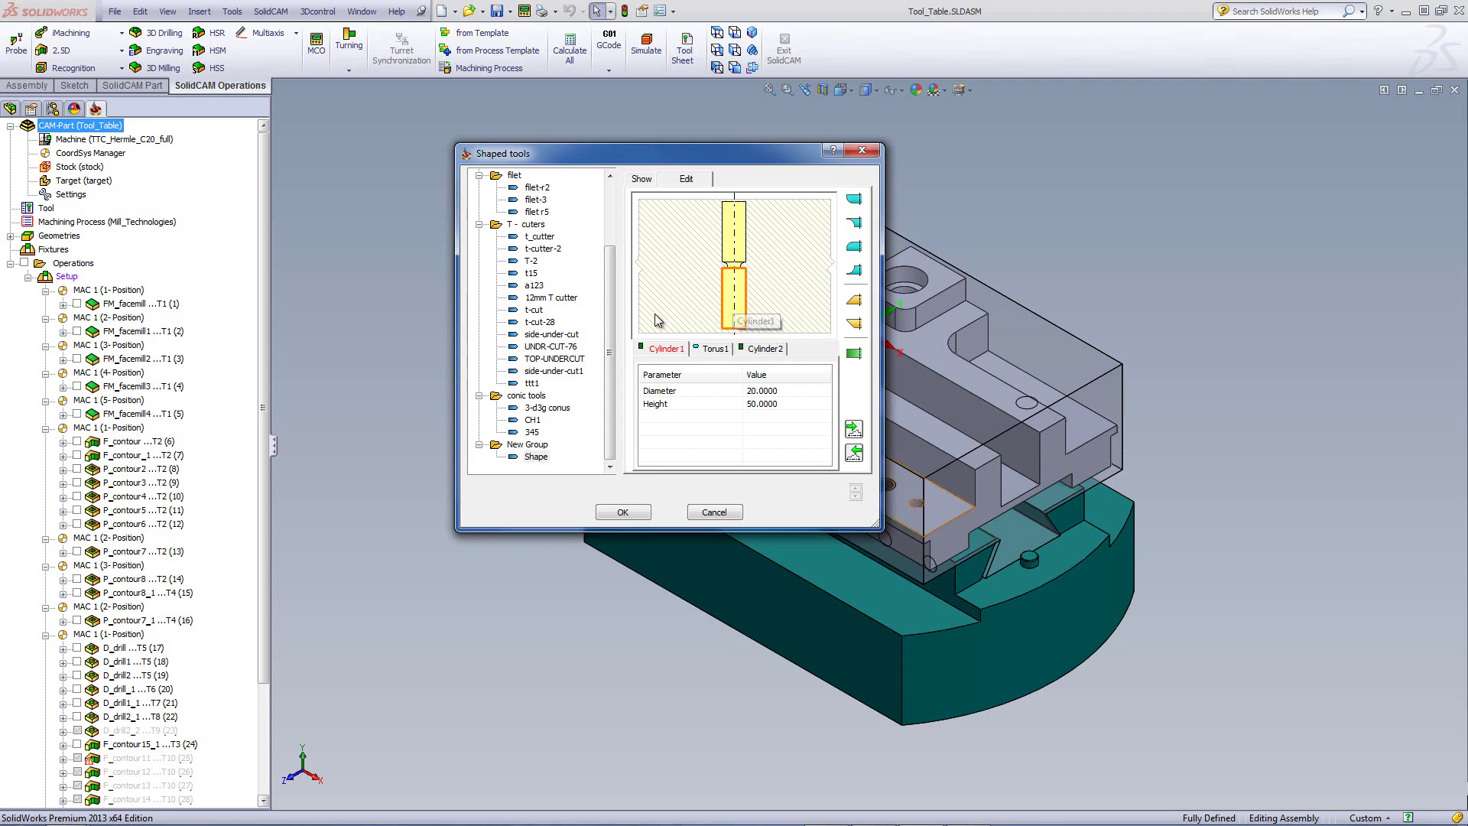
- Change Cylinder1's Diameter from 20 to 15, then select its Height value
click(774, 391)
drag(780, 391, 684, 383)
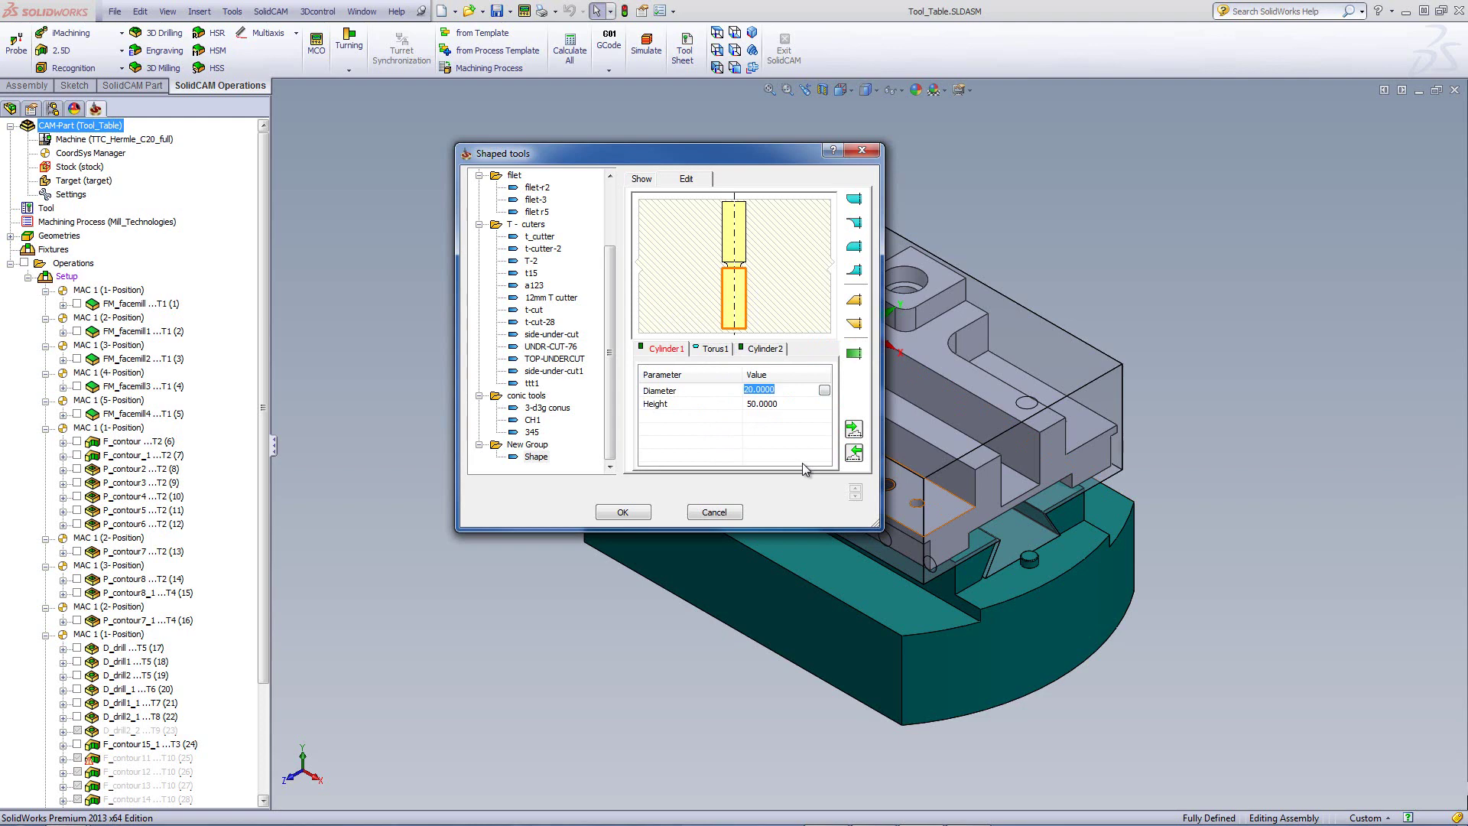
text(15)
key(Return)
click(765, 403)
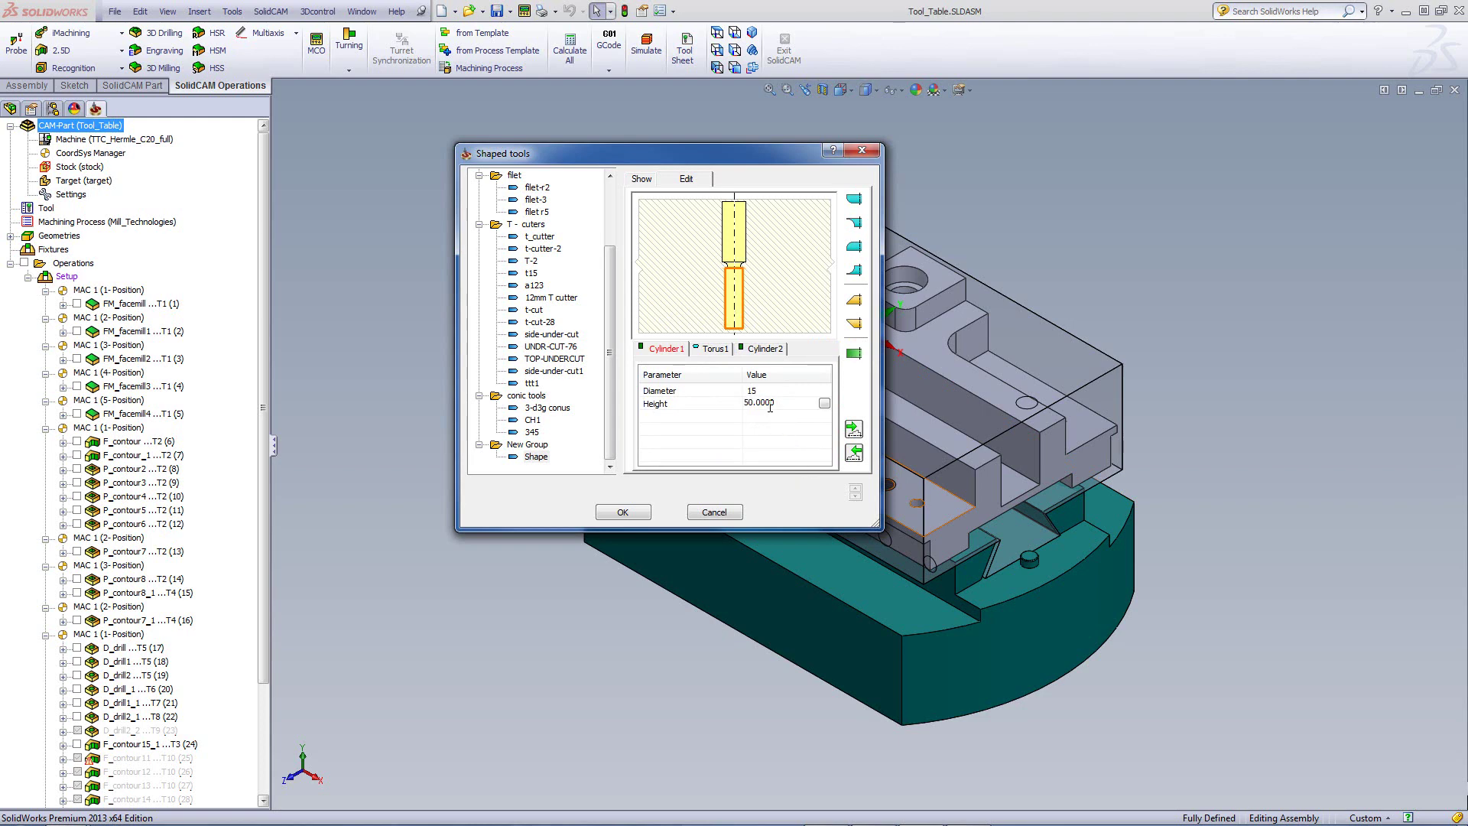
drag(772, 402, 659, 402)
- Set Torus1's Radius to 2.5, giving it a bottom diameter of 15
click(707, 349)
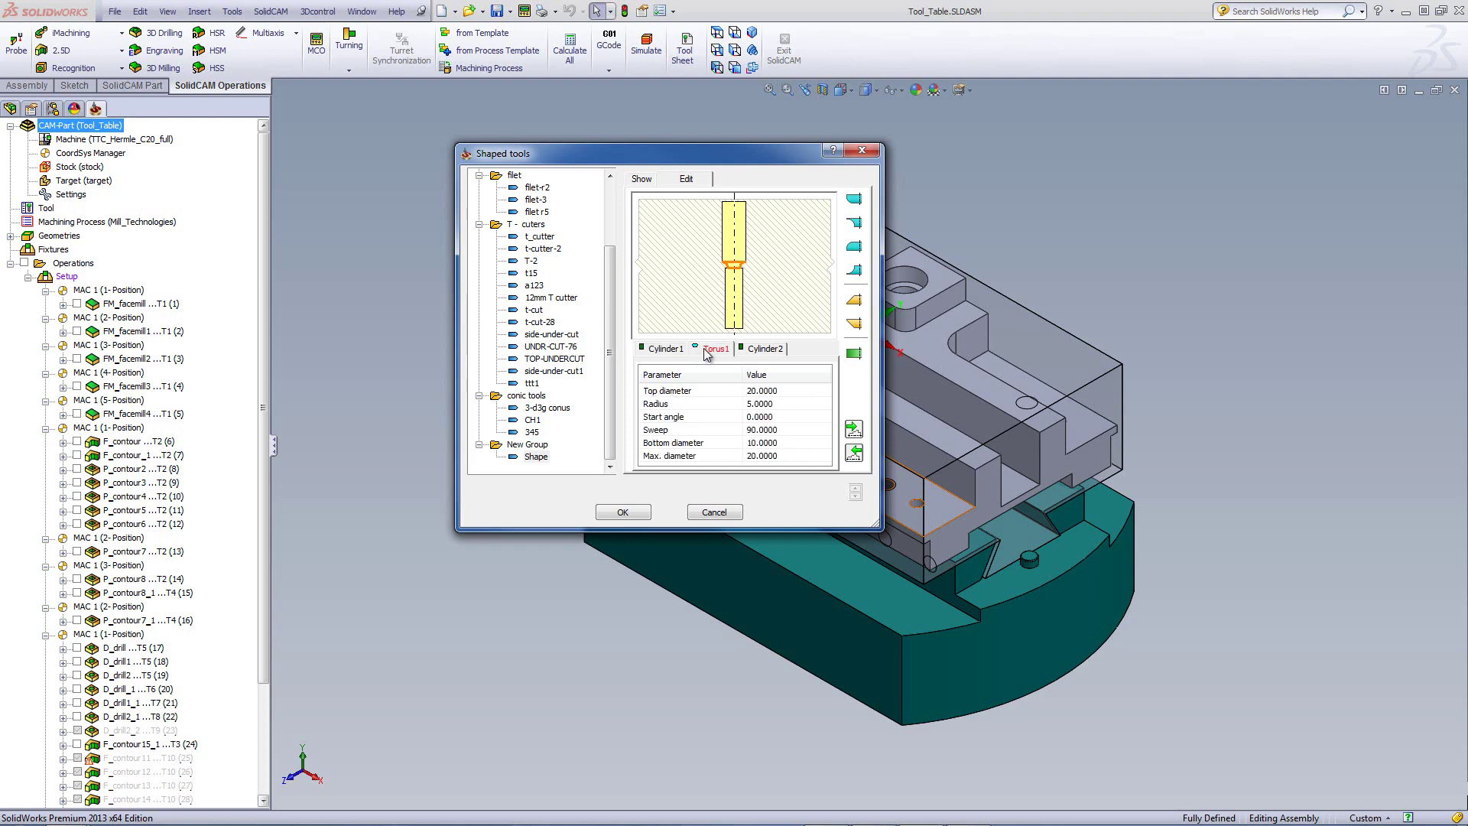
click(751, 392)
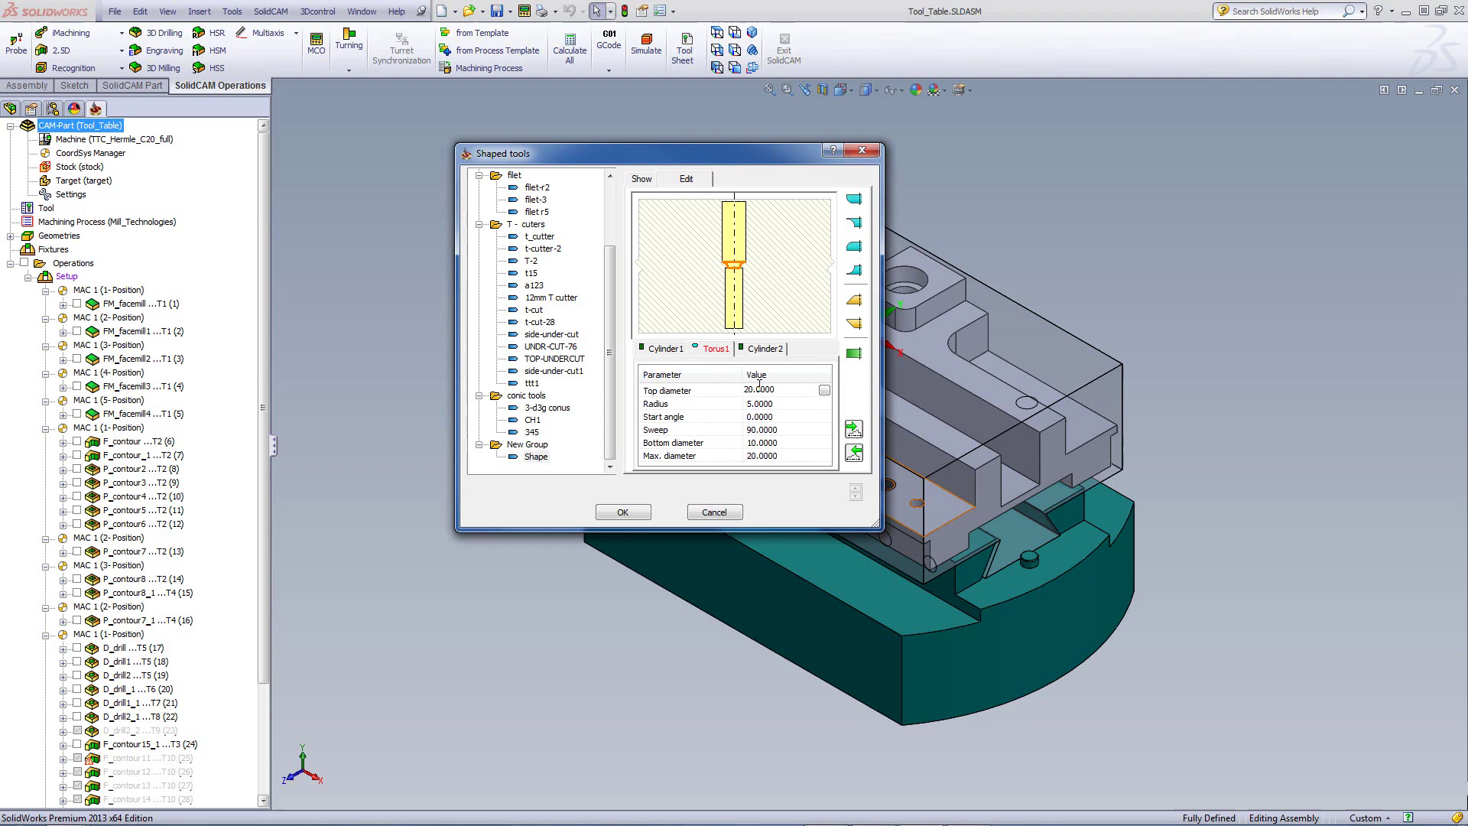
click(774, 403)
double_click(774, 402)
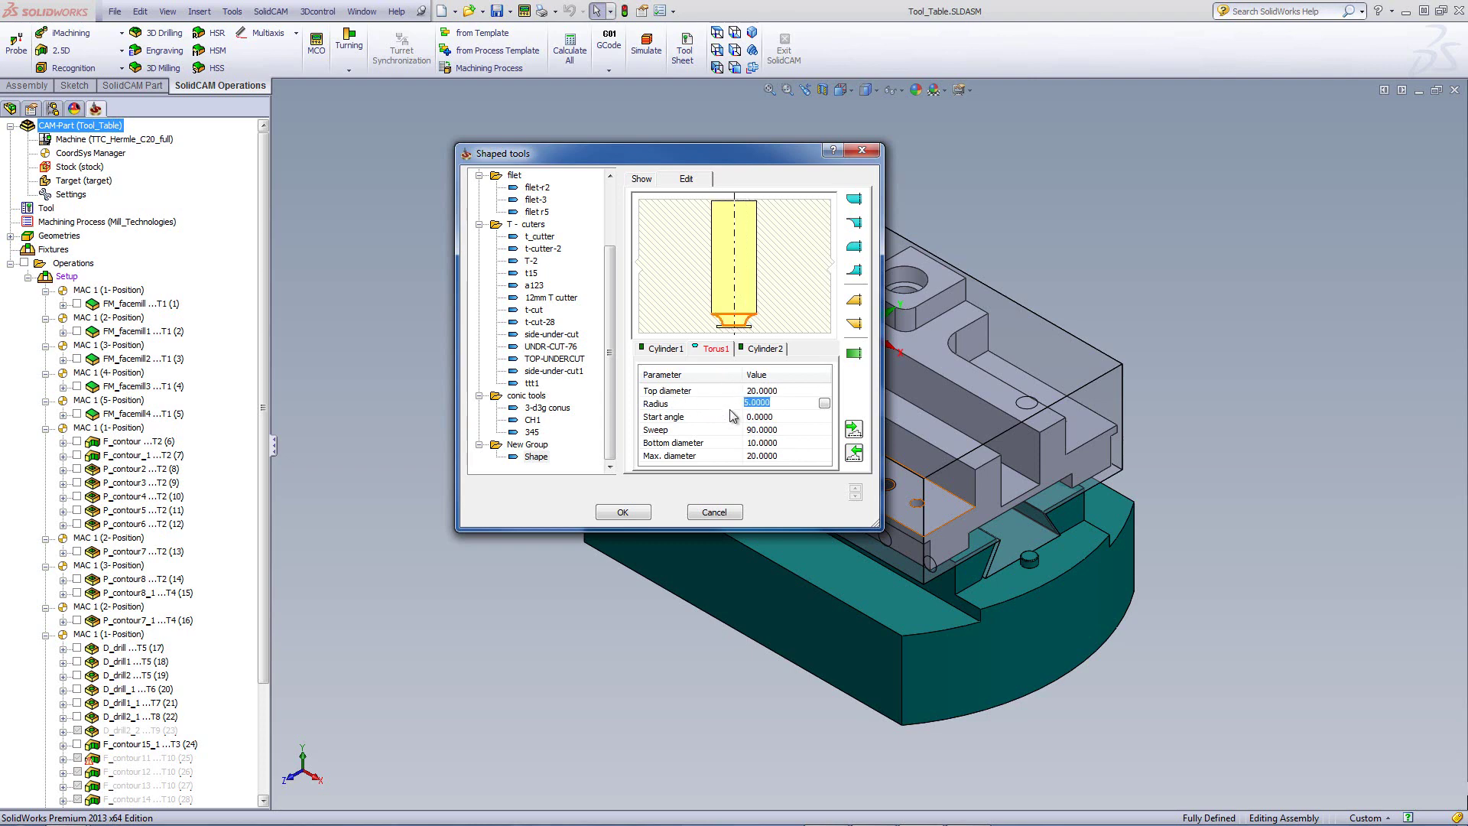
text(2.5)
key(Tab)
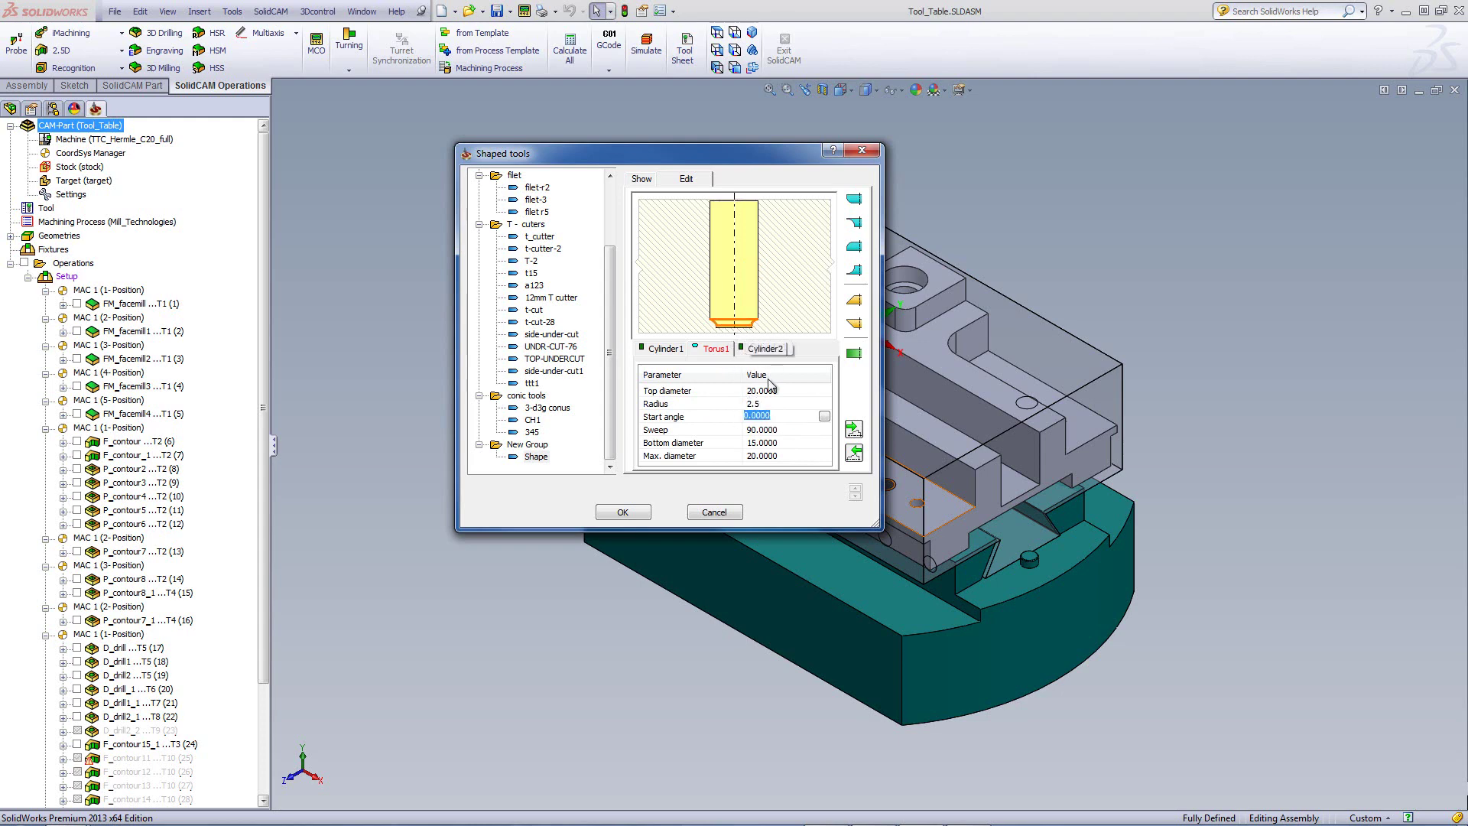
- Give Cylinder2 a Diameter of 21 and a Height of 5
click(726, 302)
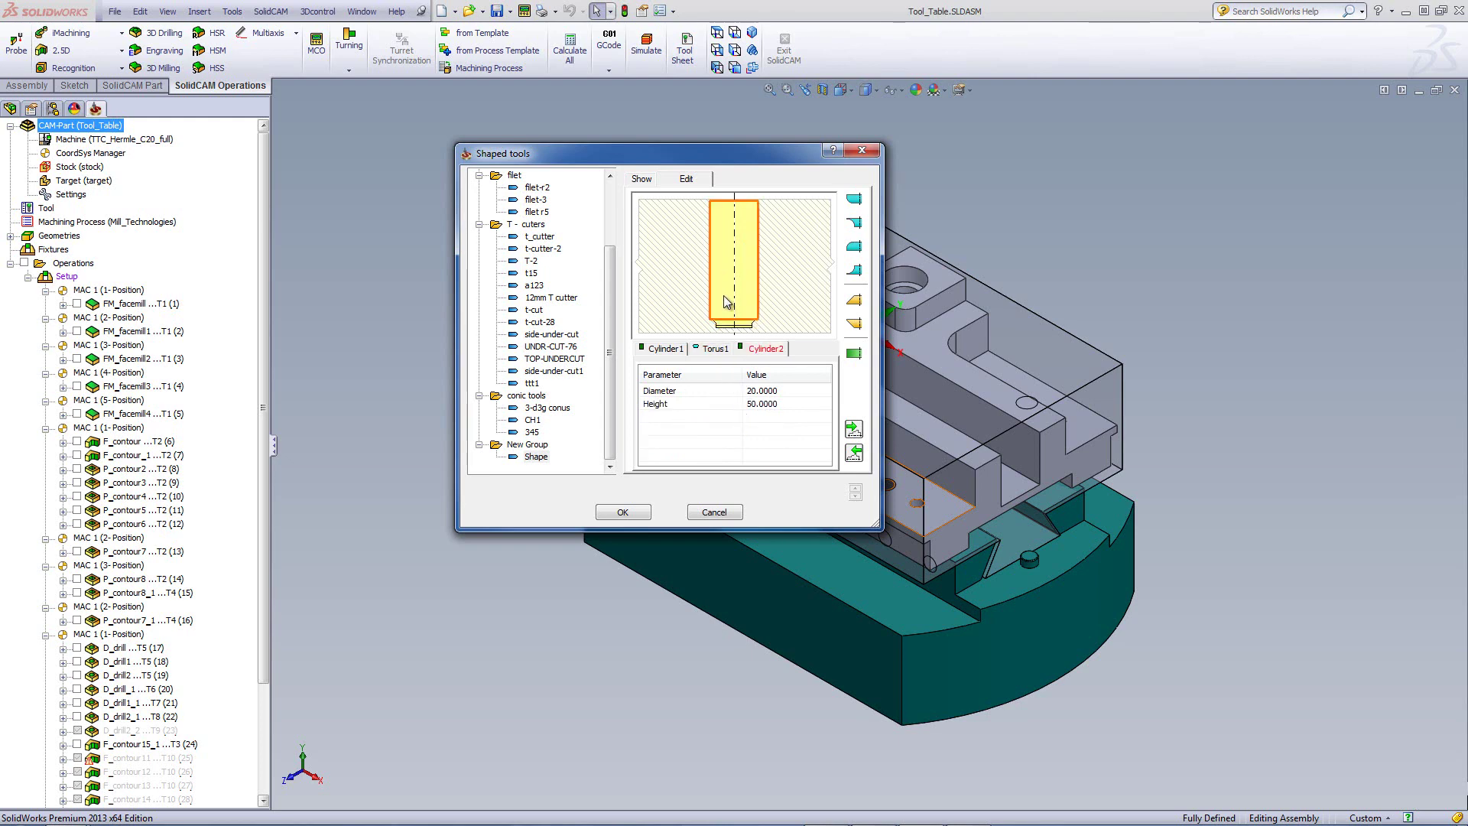
click(760, 390)
click(757, 406)
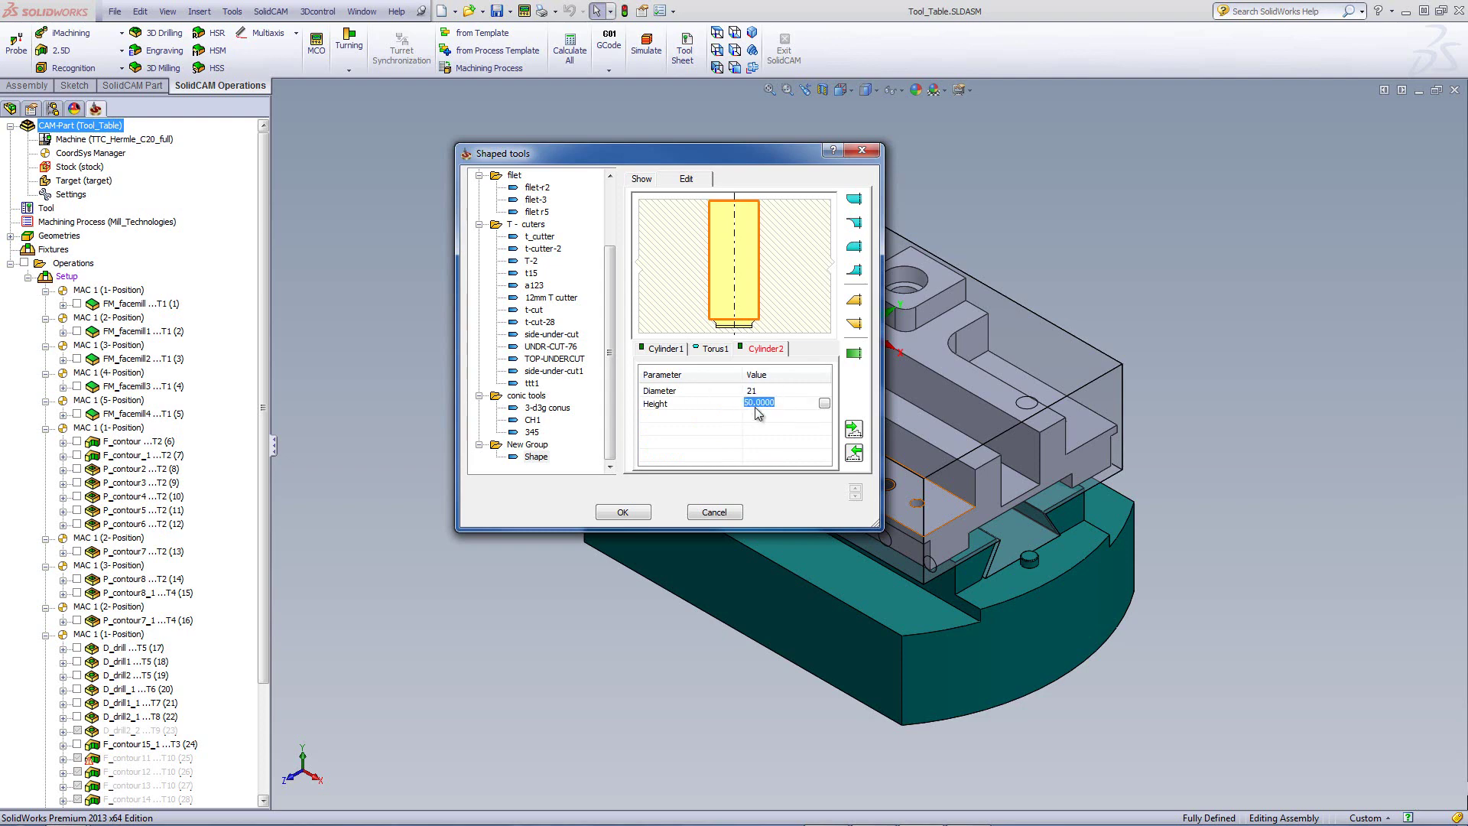
text(5)
click(764, 389)
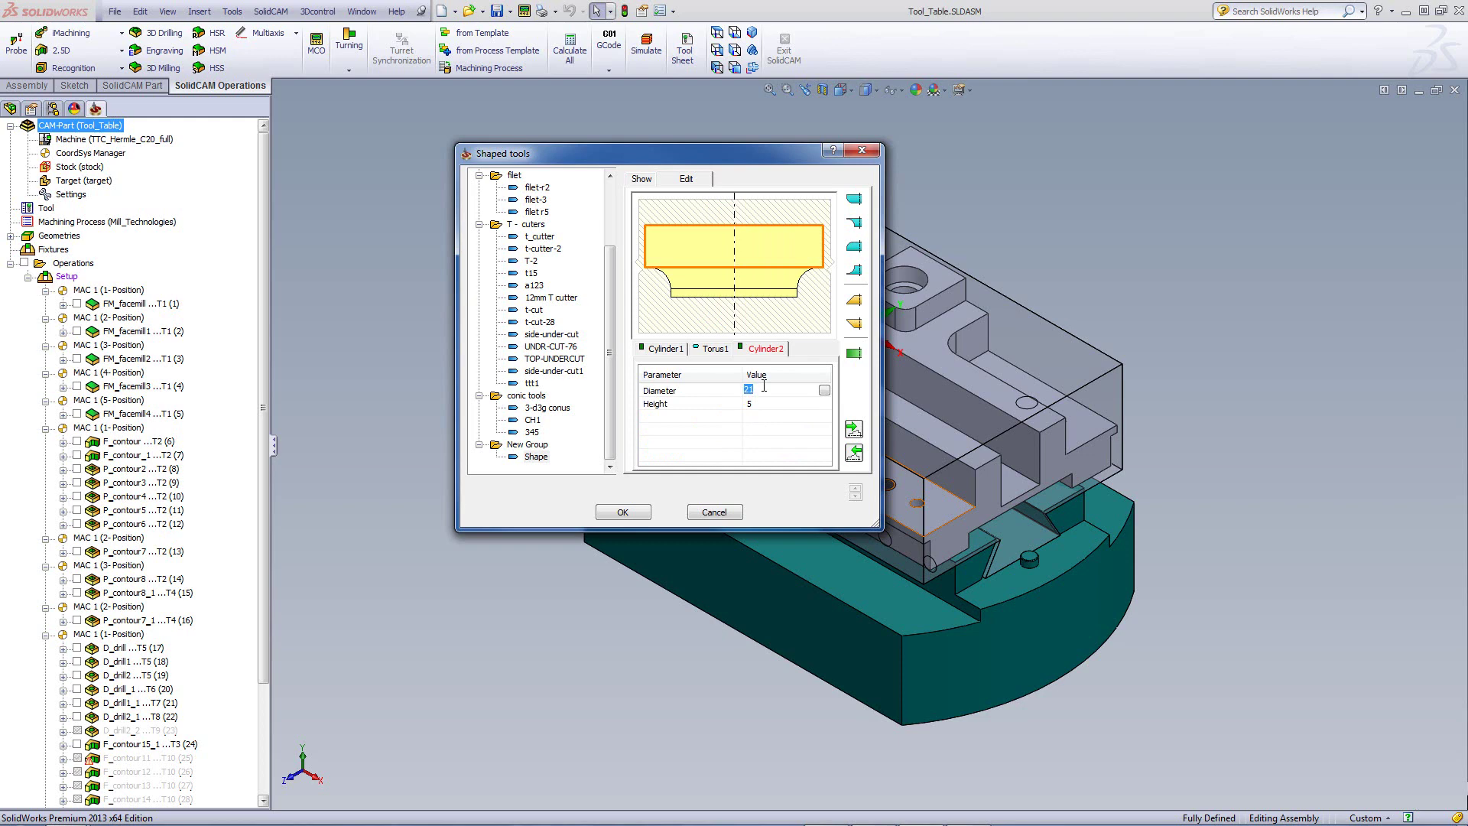
- Add Cylinder3 above Cylinder2 and set its Diameter to 12
right_click(764, 245)
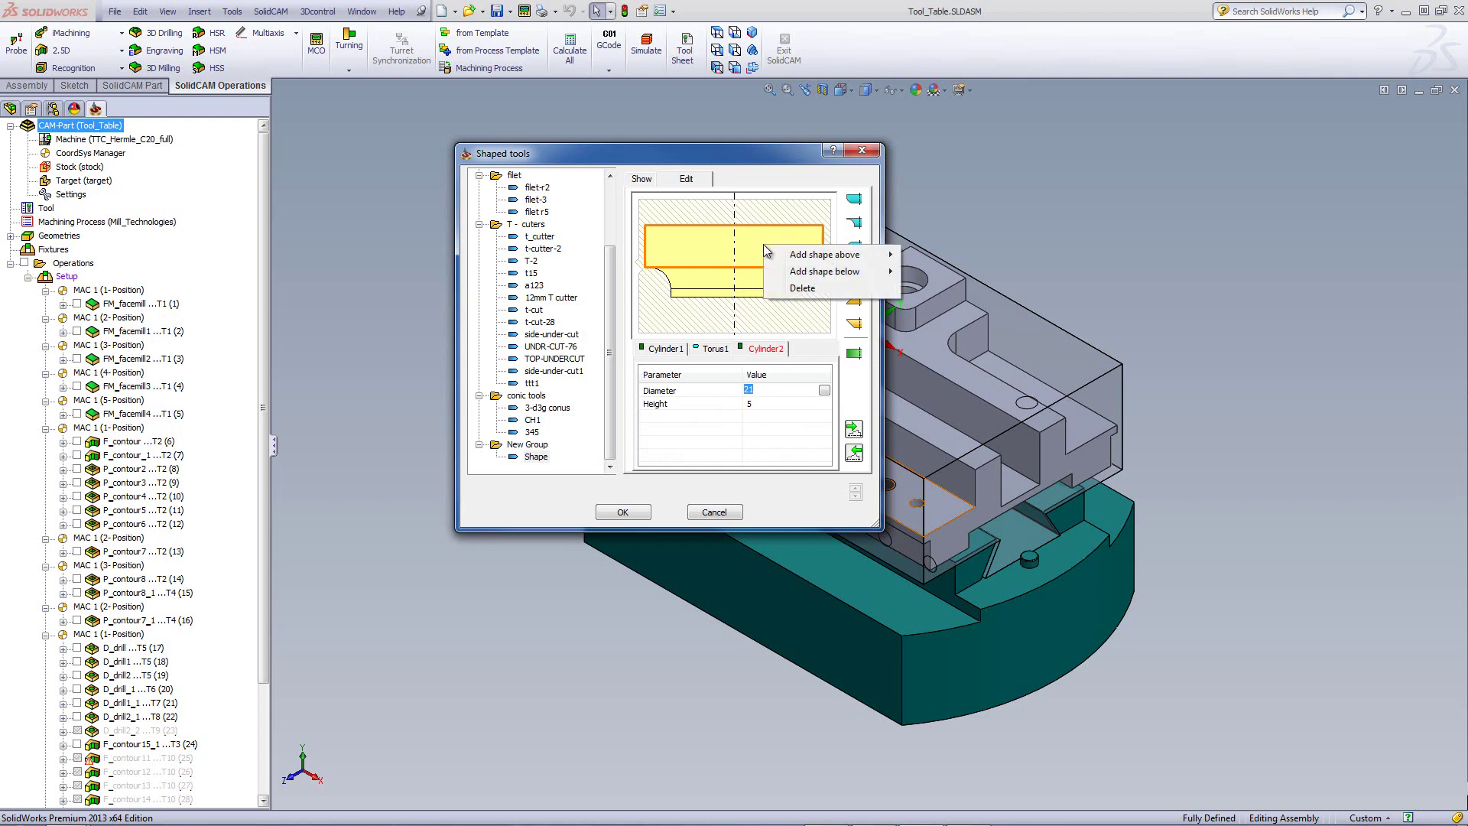
mouse_move(799, 257)
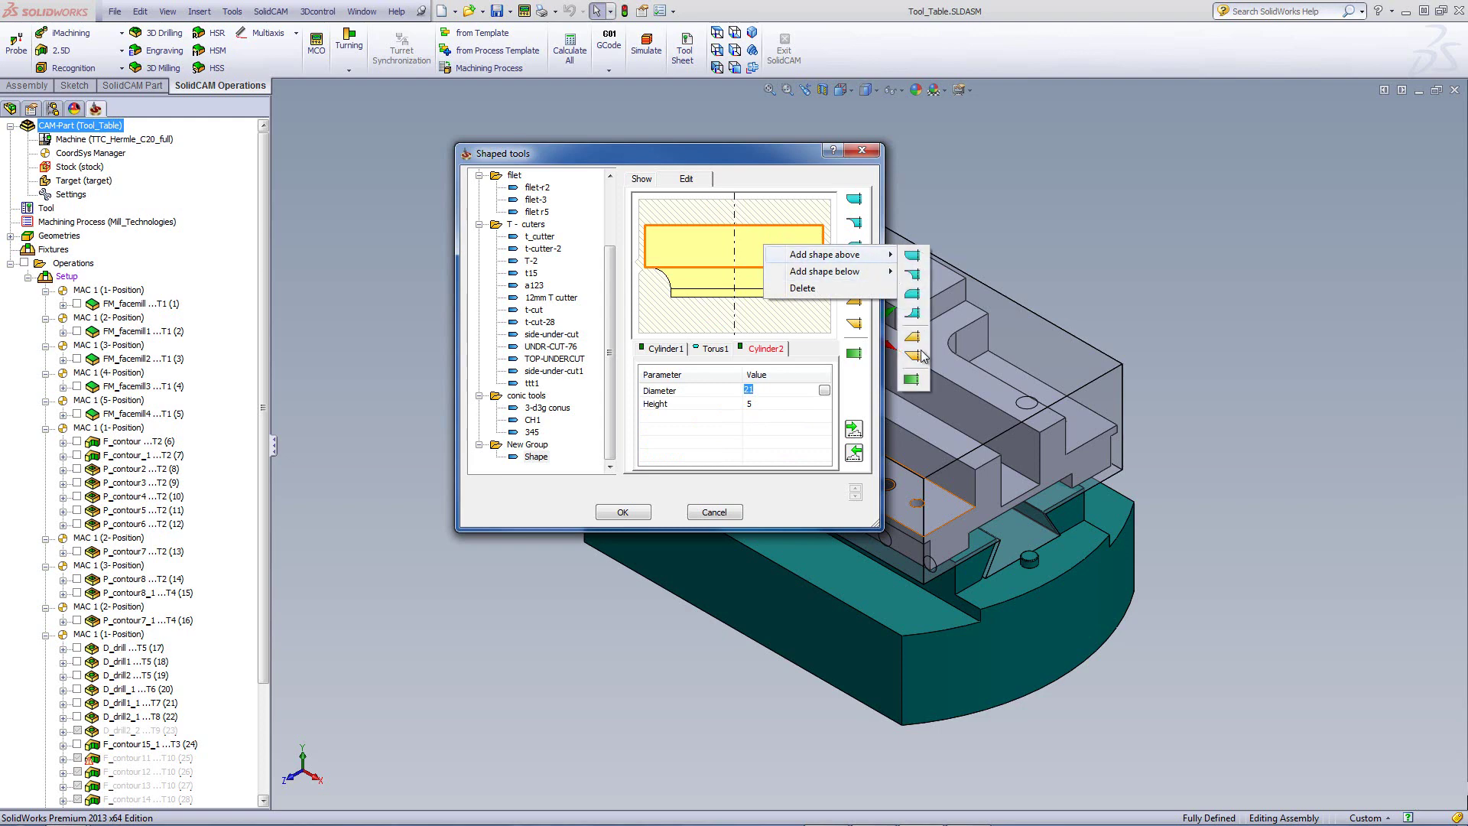
click(914, 377)
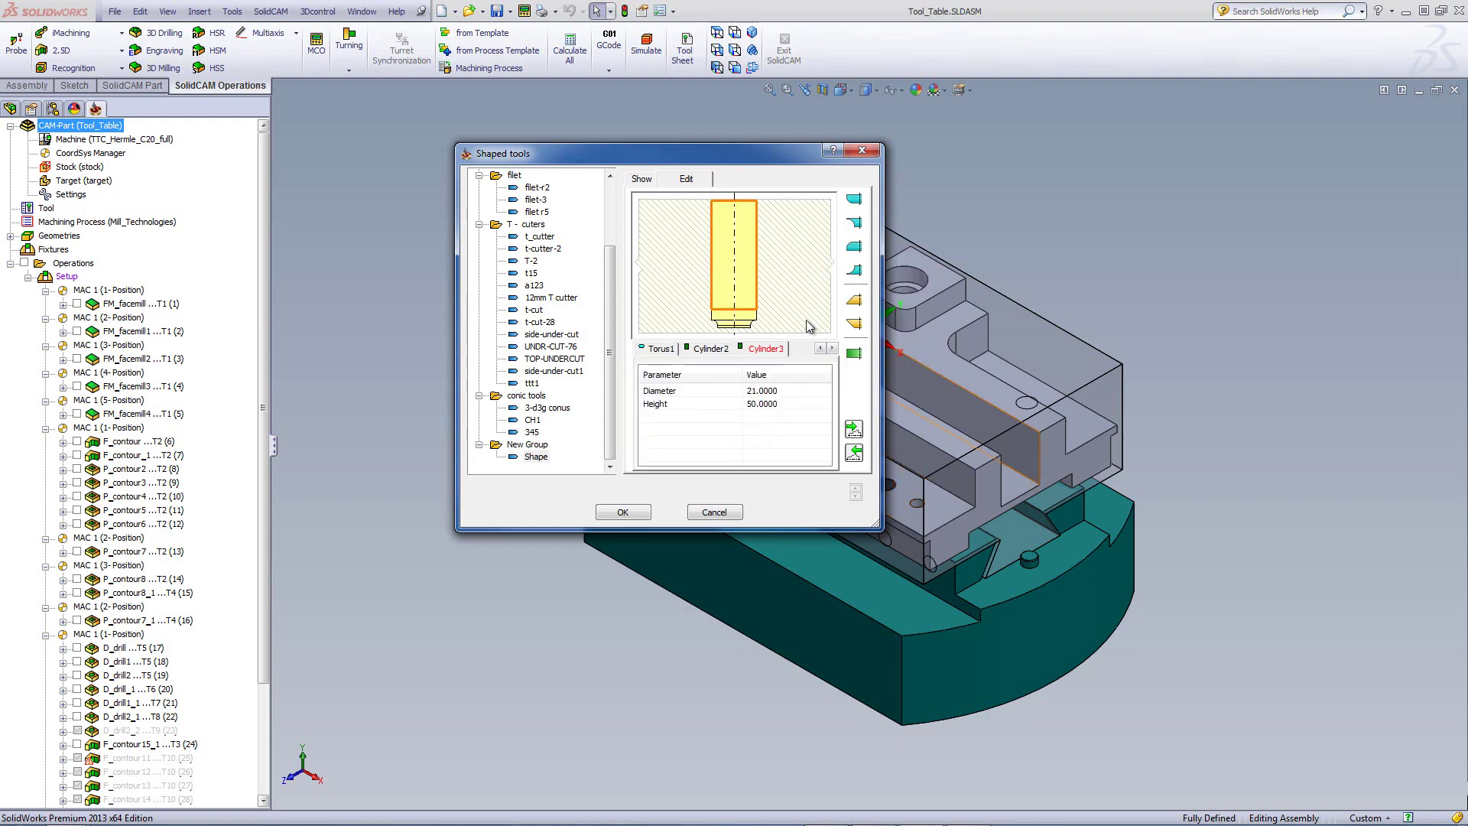
click(780, 390)
drag(781, 390, 732, 393)
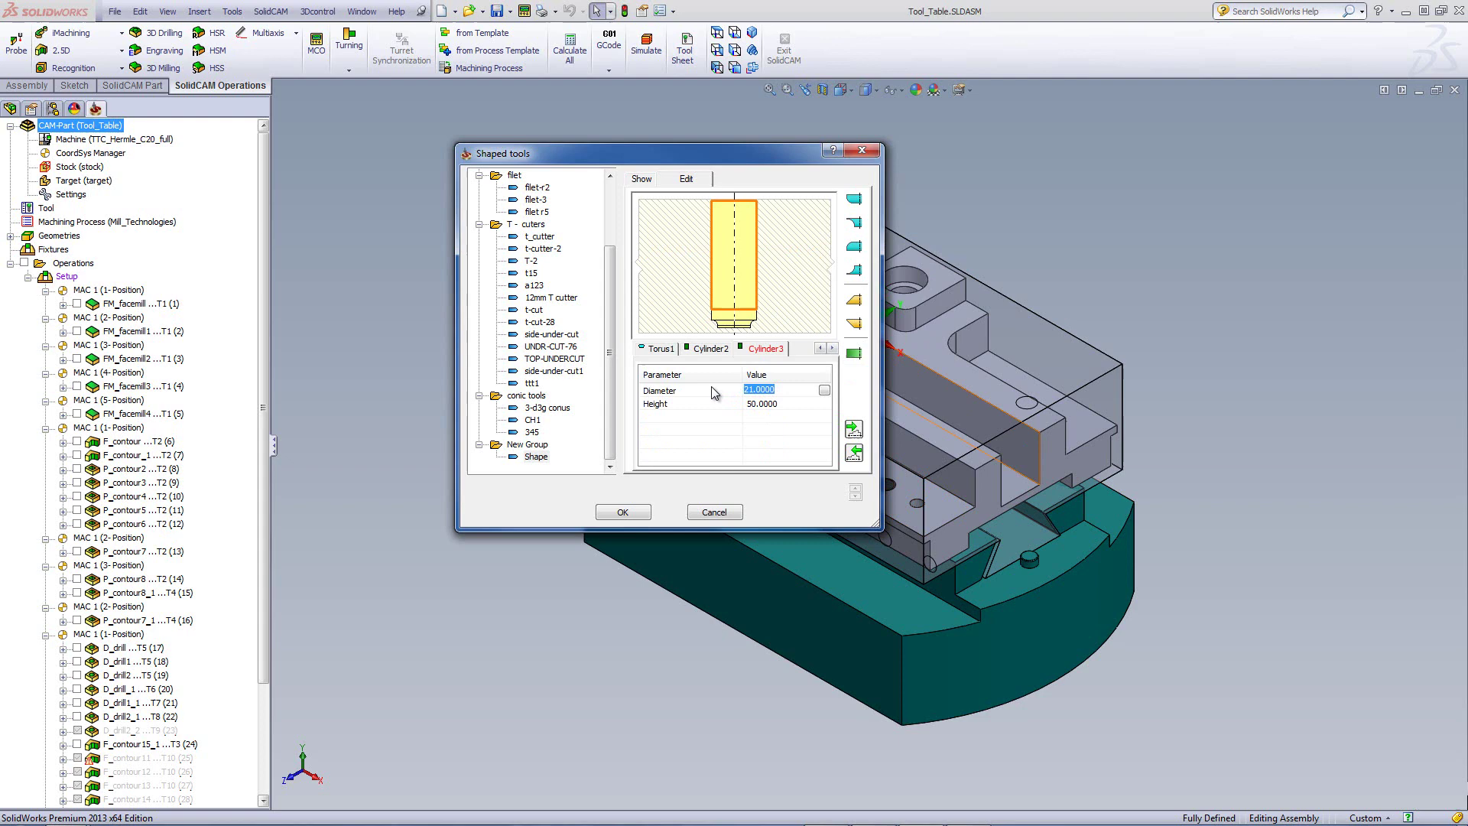
text(12)
click(762, 404)
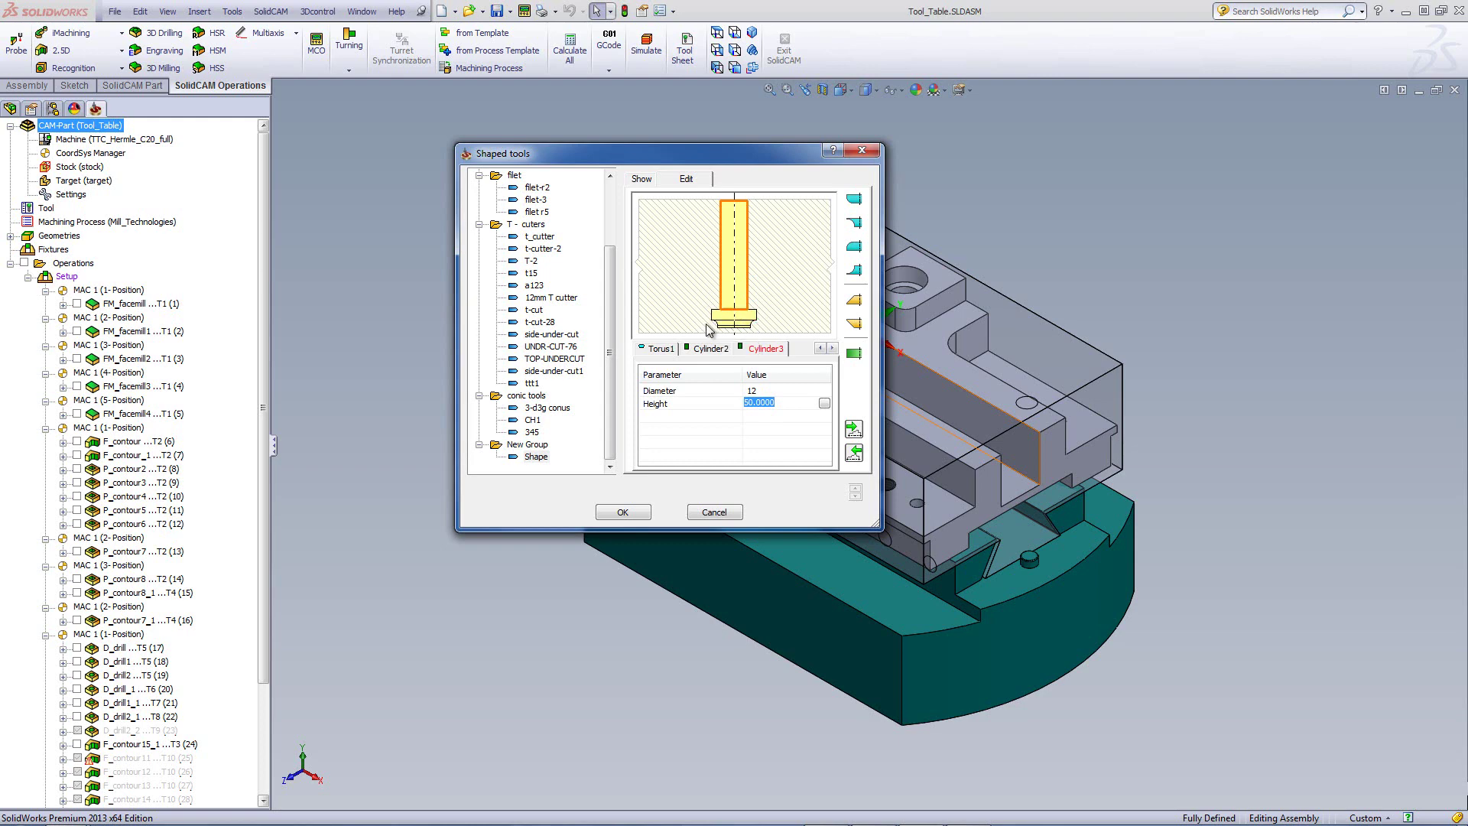
- Show the finished tool as a 3D solid, zooming and tilting to inspect it
click(643, 182)
scroll(792, 395, up, 5)
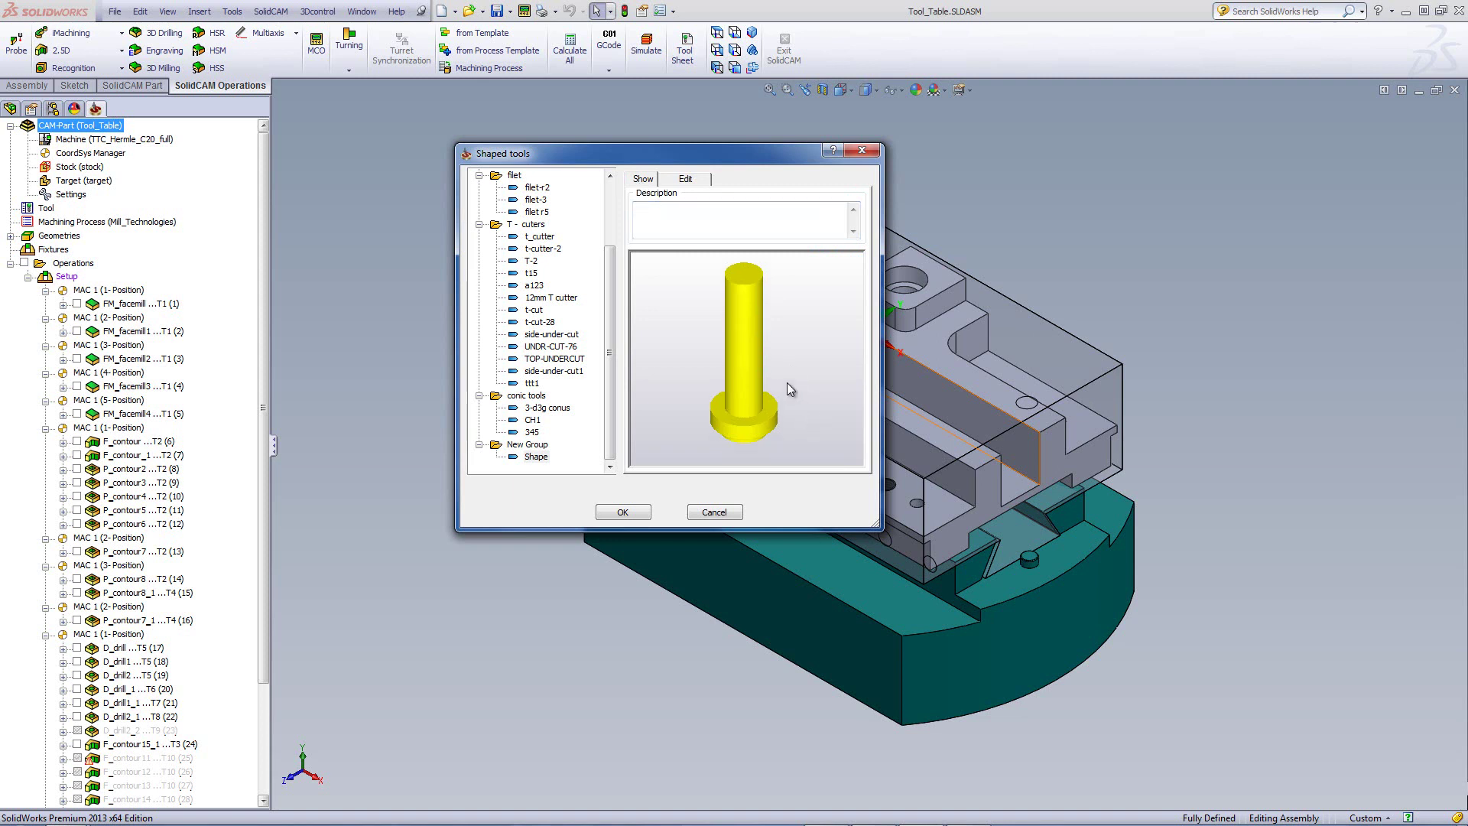
mouse_move(810, 405)
mouse_down()
mouse_move(781, 346)
mouse_move(796, 405)
mouse_up()
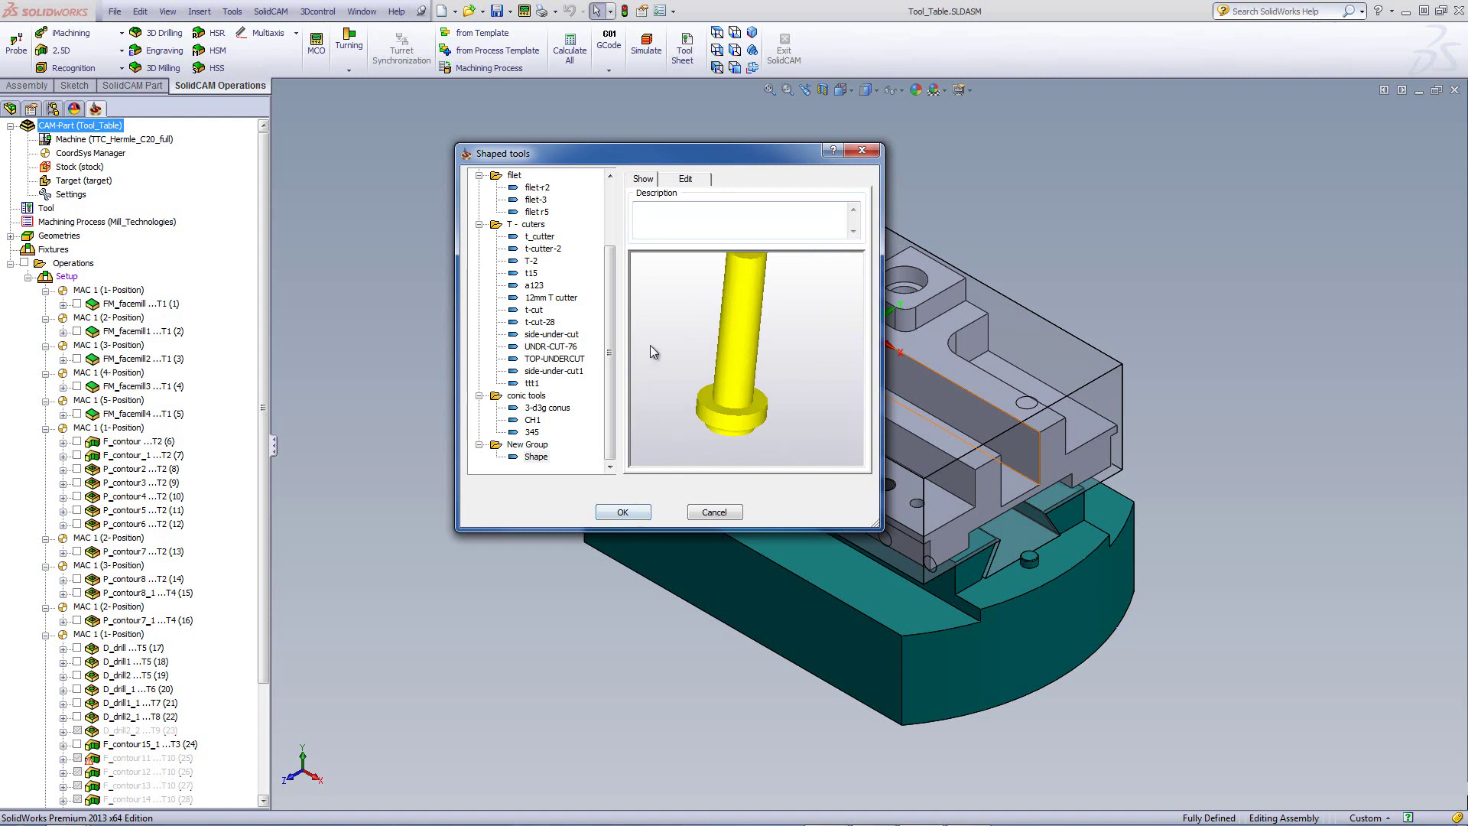
- Create Shape_1 under New Group from the Shape entry's Add option
right_click(538, 460)
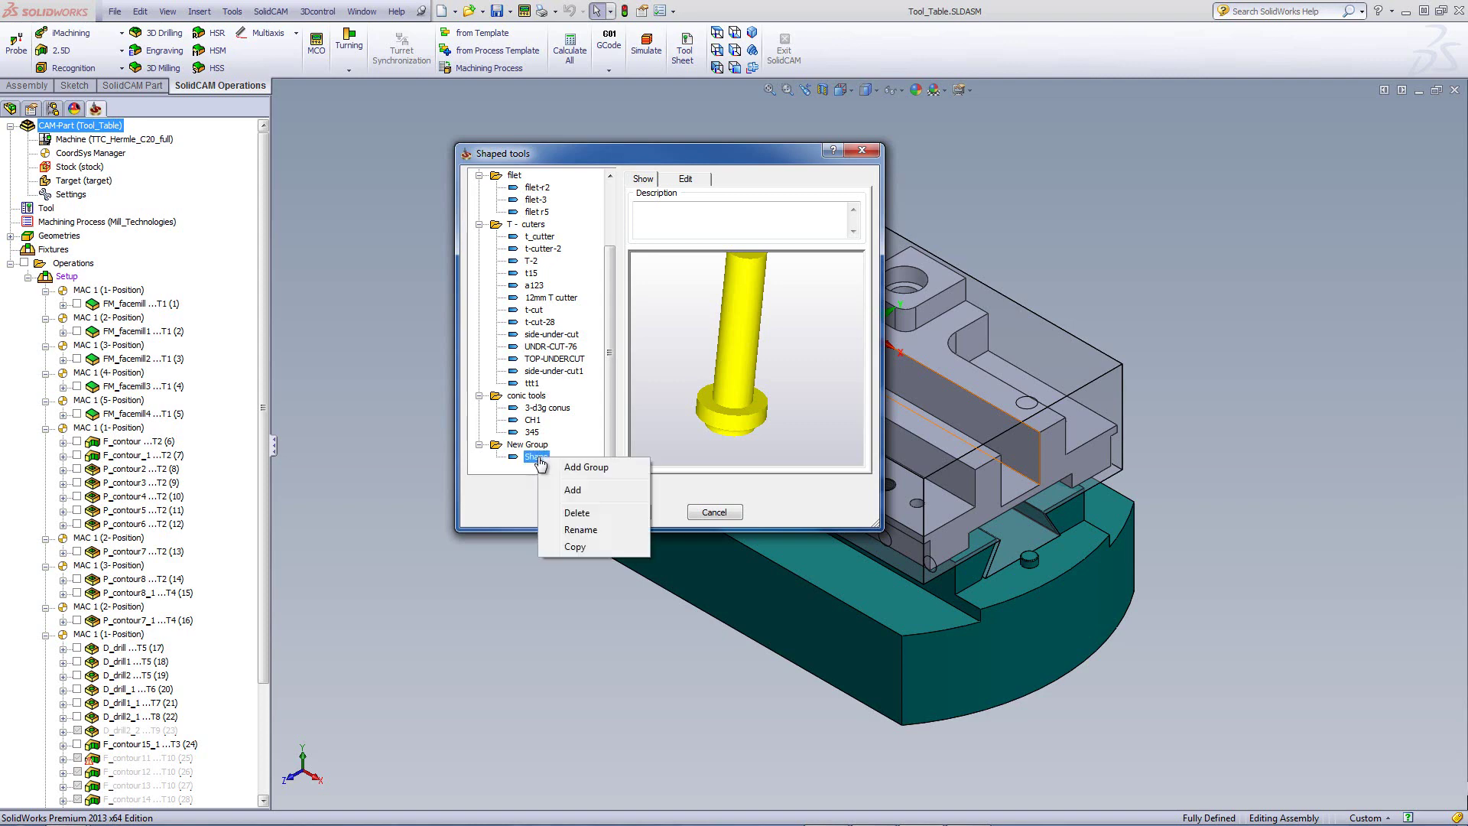
click(579, 490)
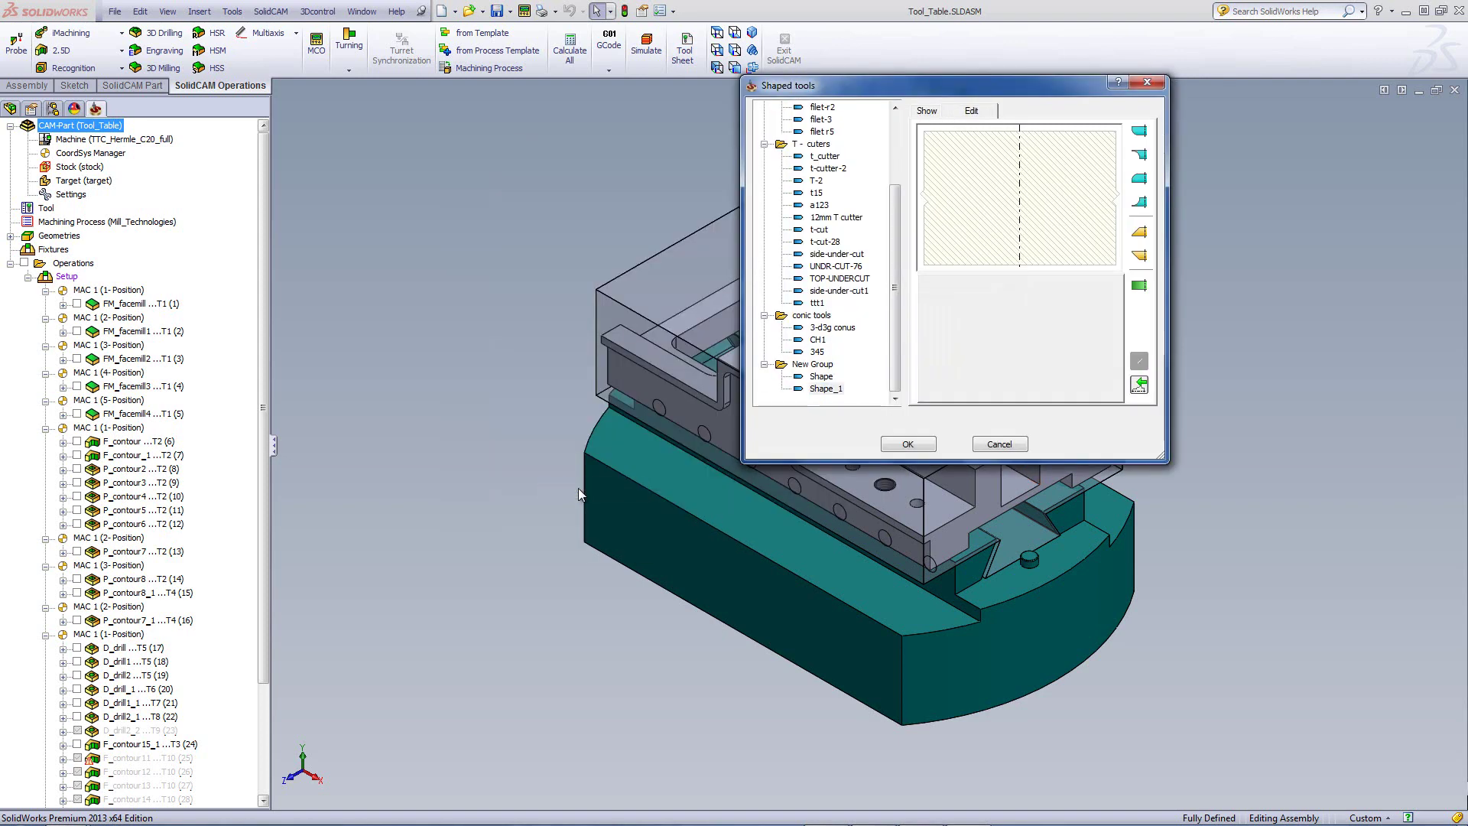
- Stack a cylinder, a torus below it, a second cylinder, and a second torus above Cylinder1
click(1139, 287)
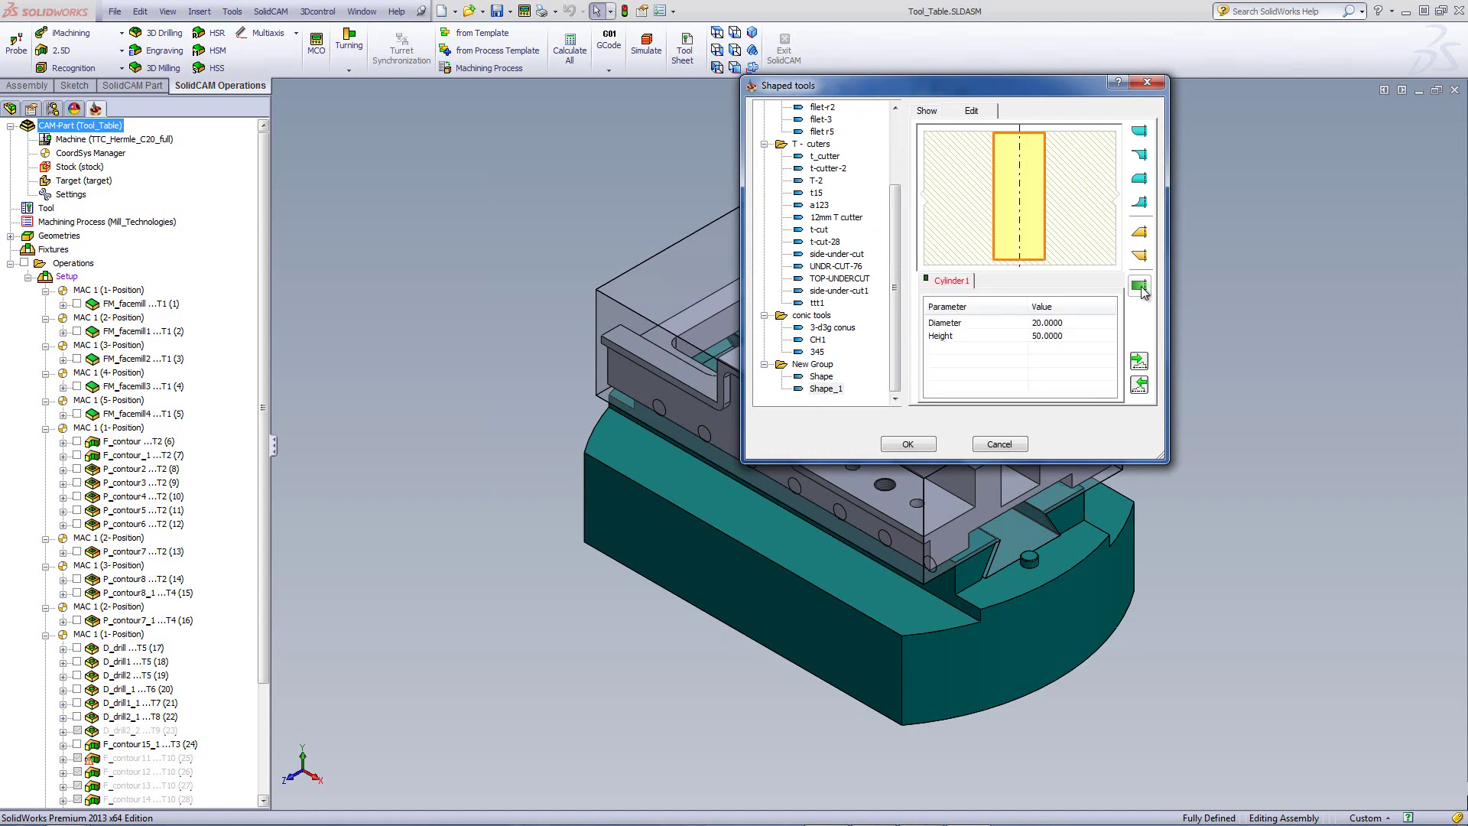
right_click(1037, 243)
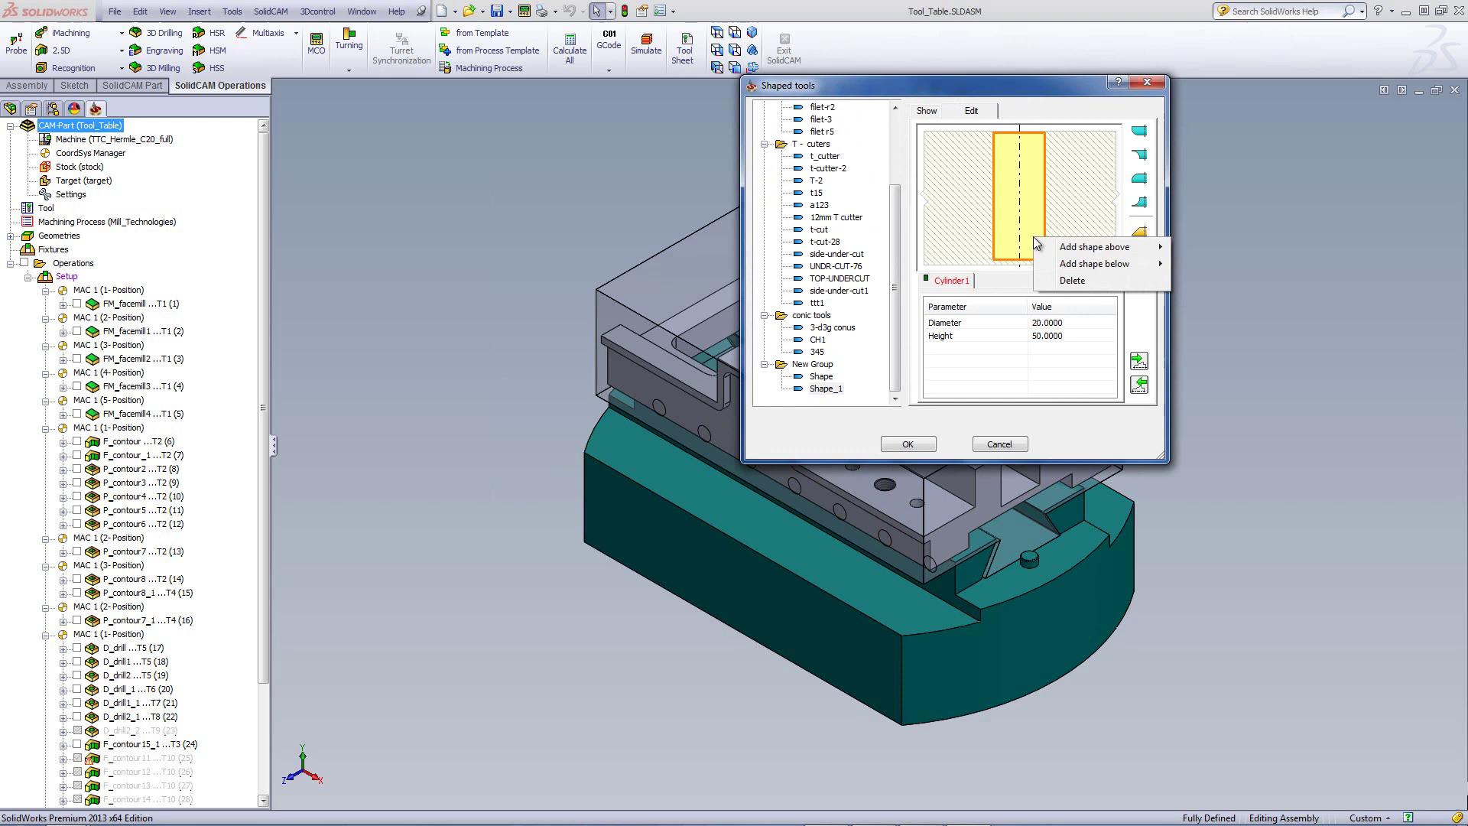
mouse_move(1101, 264)
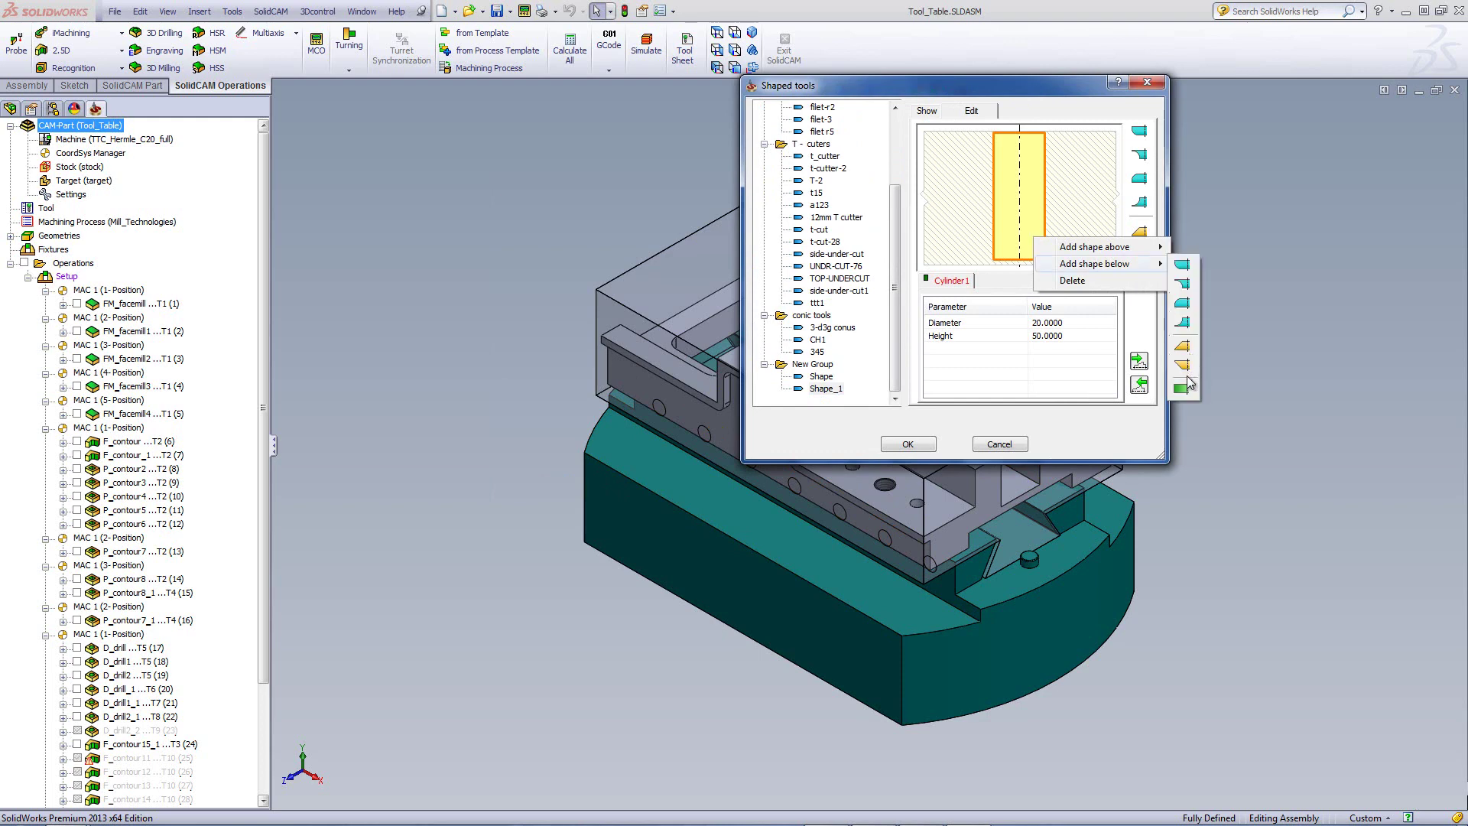
click(1183, 268)
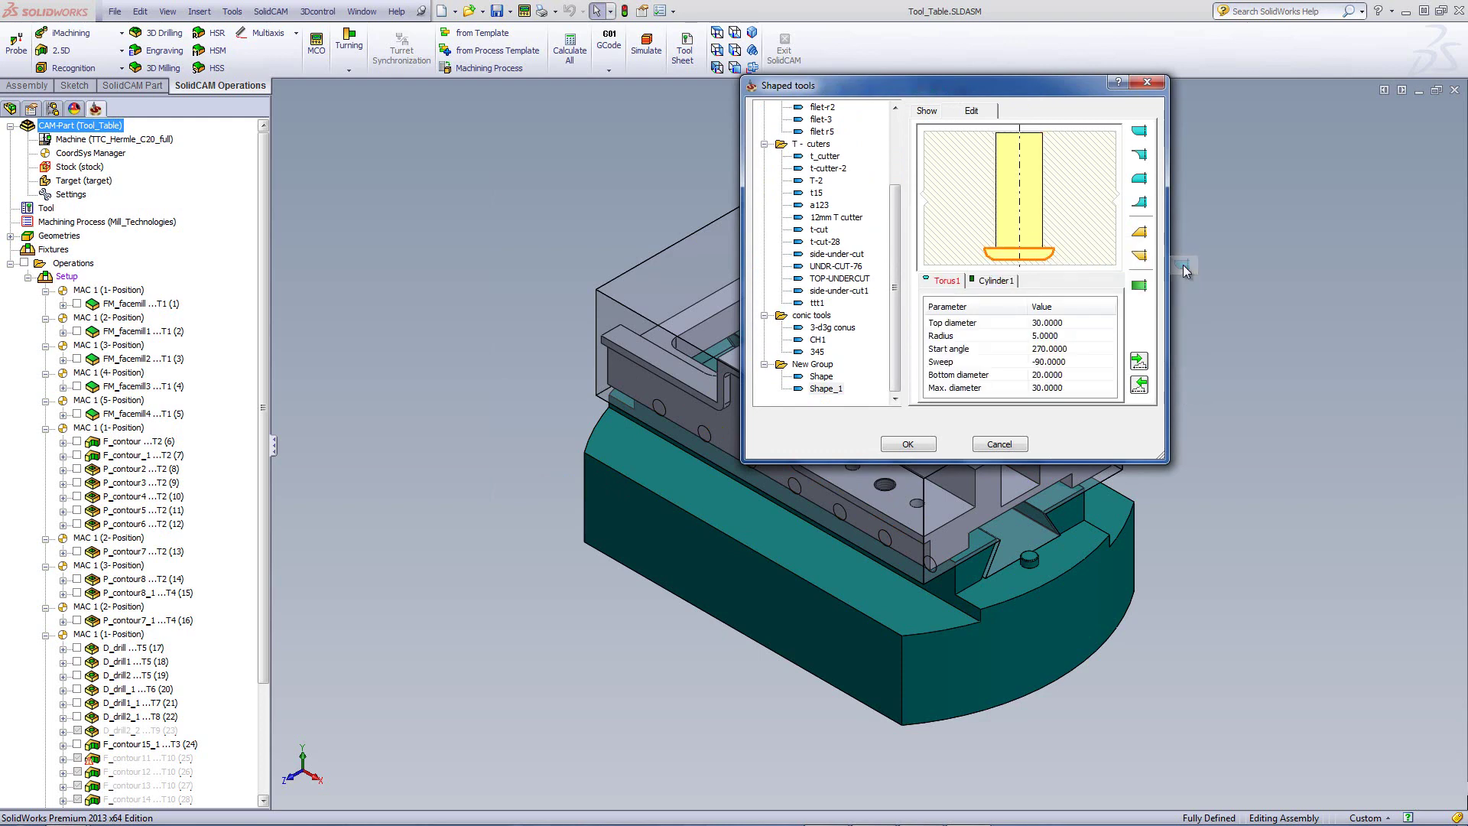
right_click(1031, 260)
mouse_move(1131, 279)
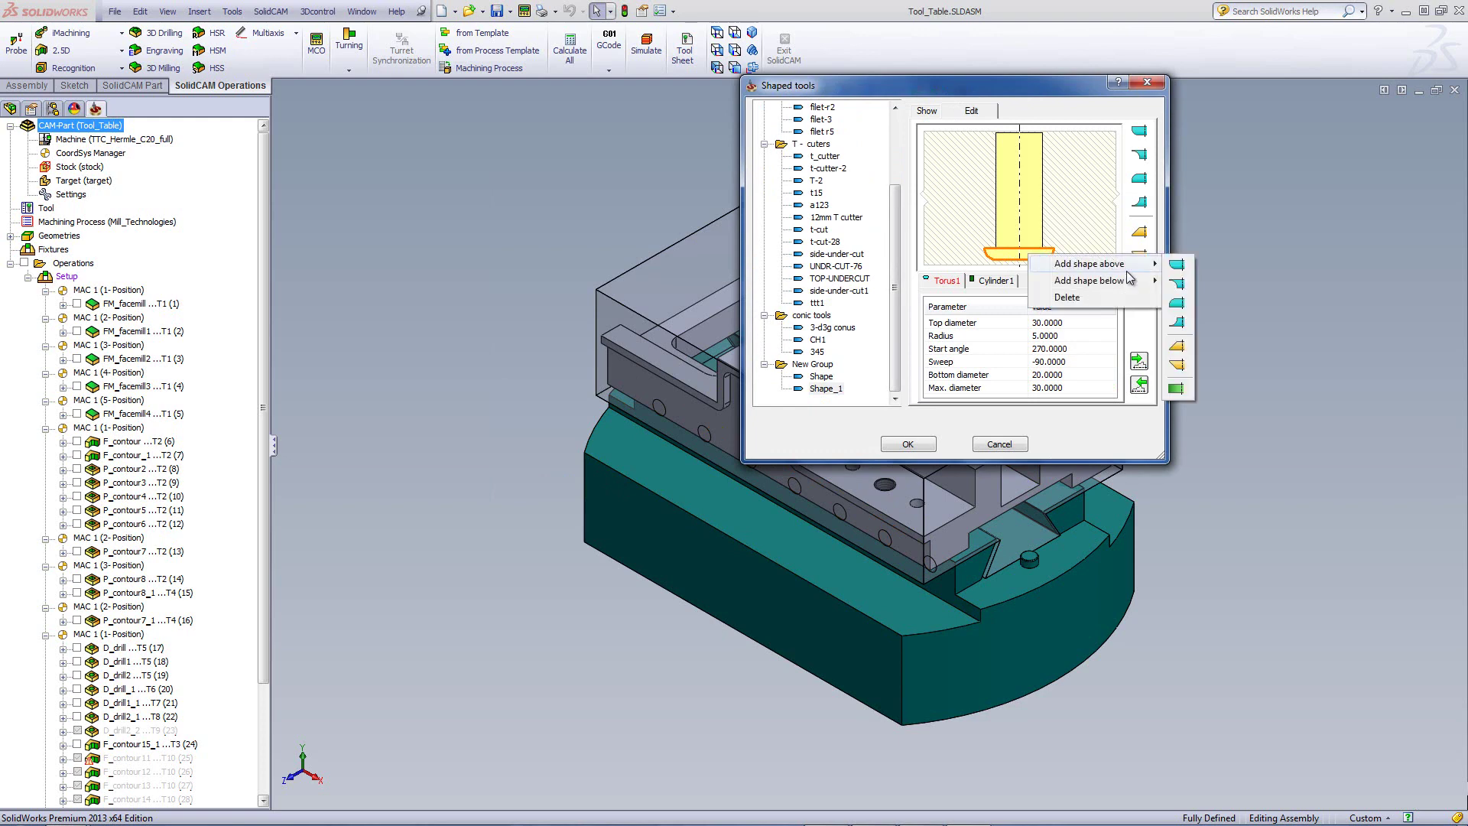
click(1177, 389)
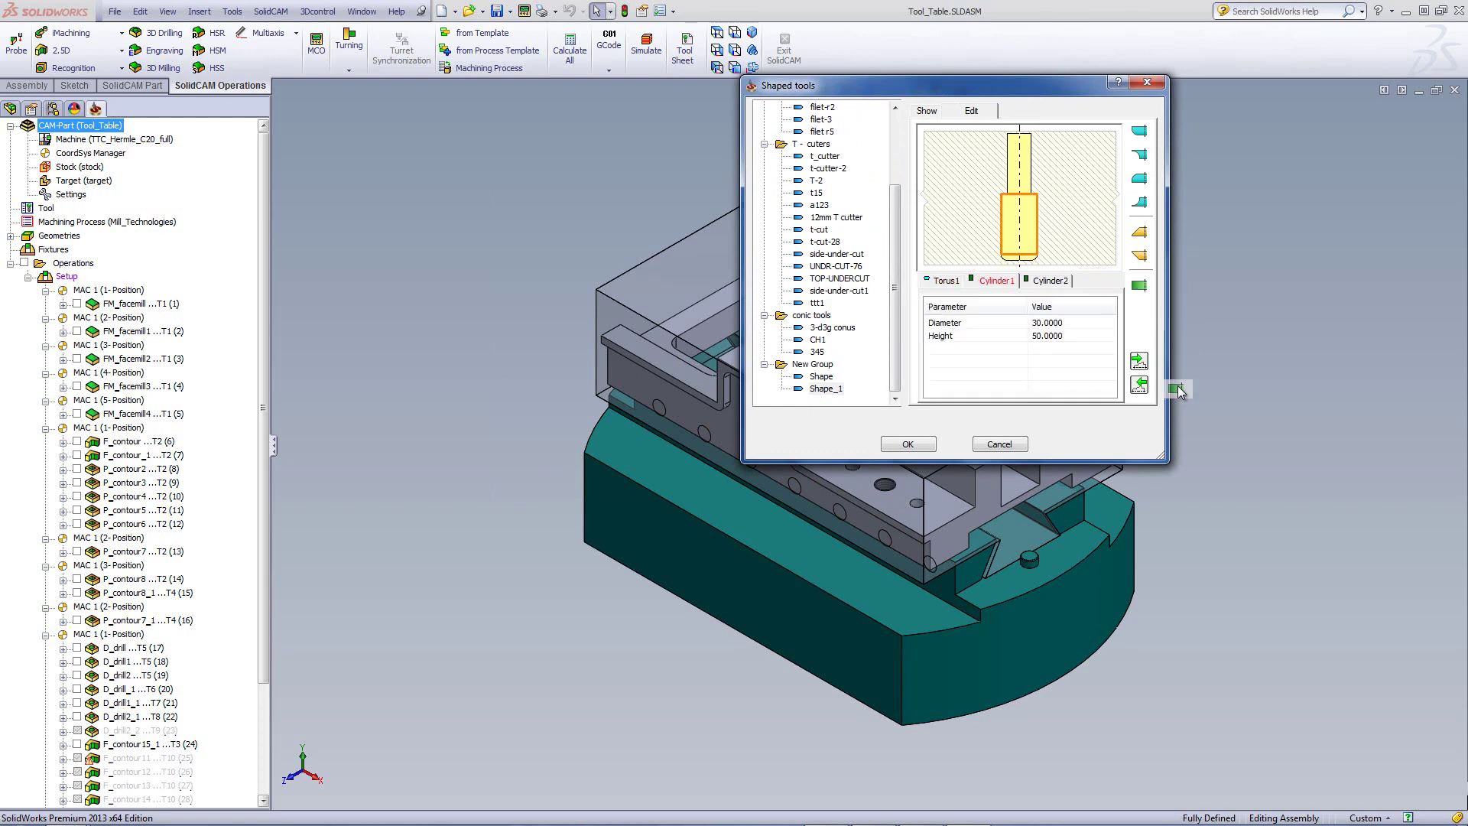
right_click(1031, 216)
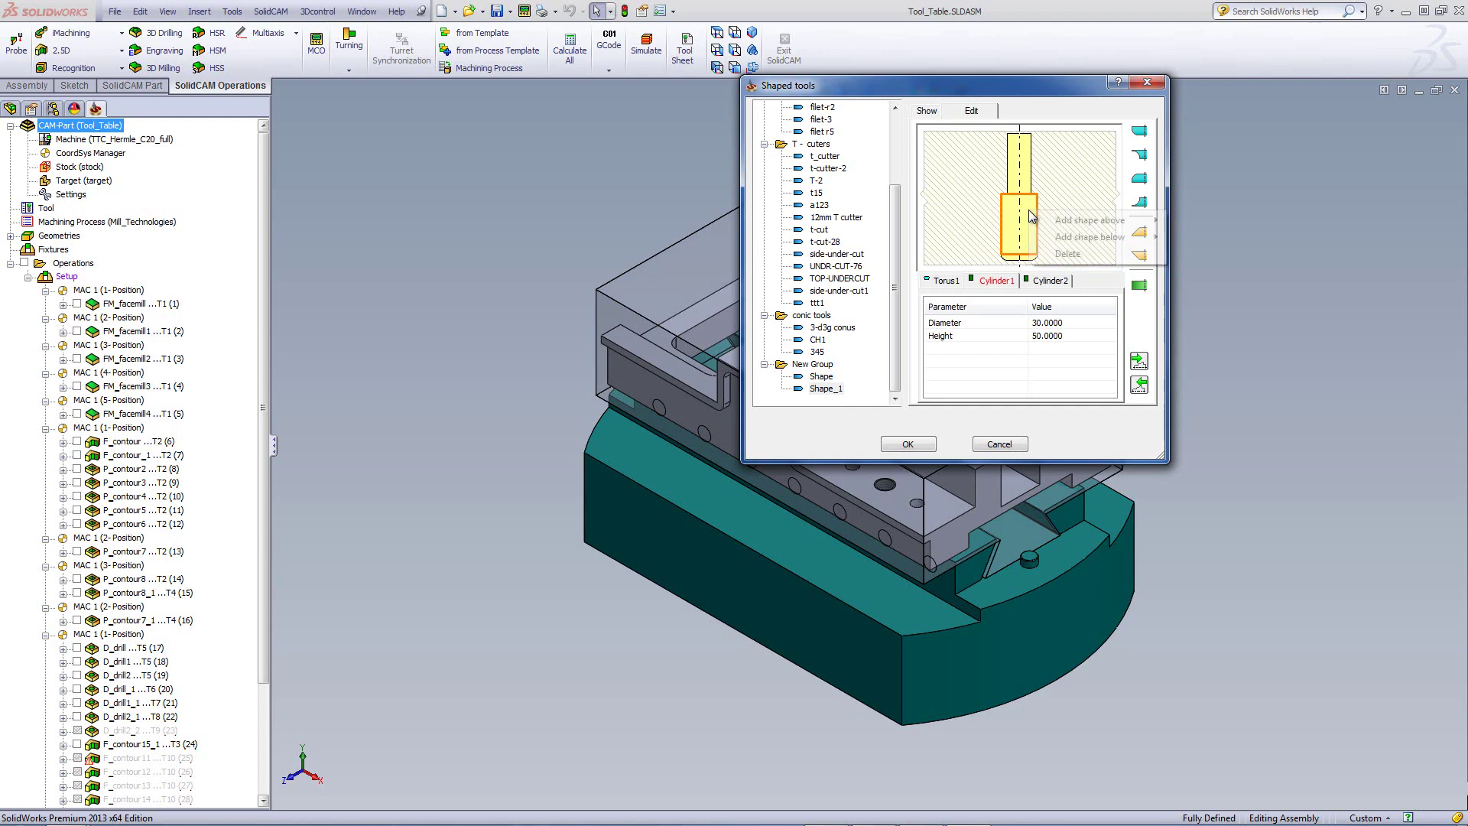
mouse_move(1071, 223)
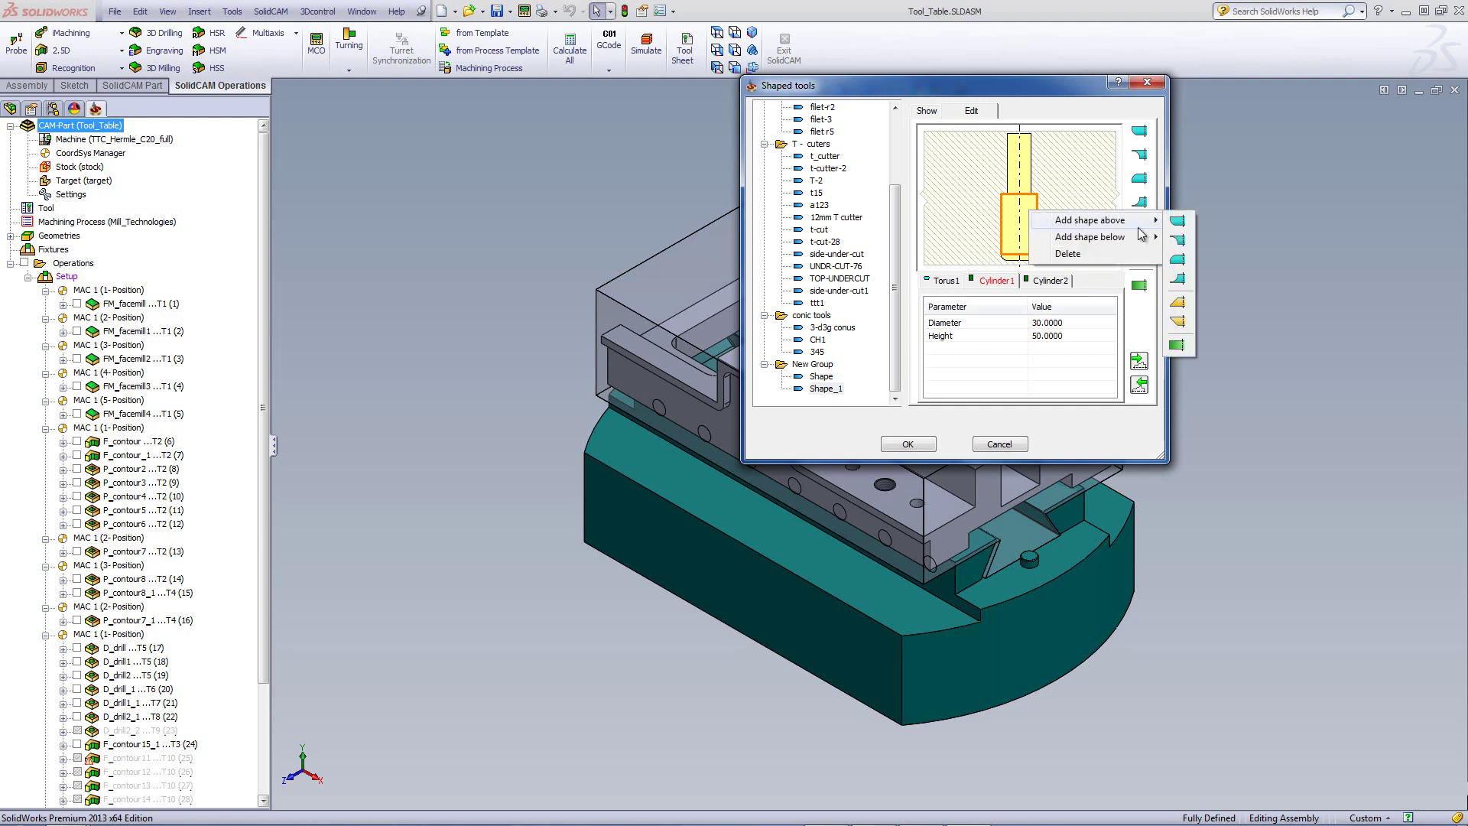
click(1179, 260)
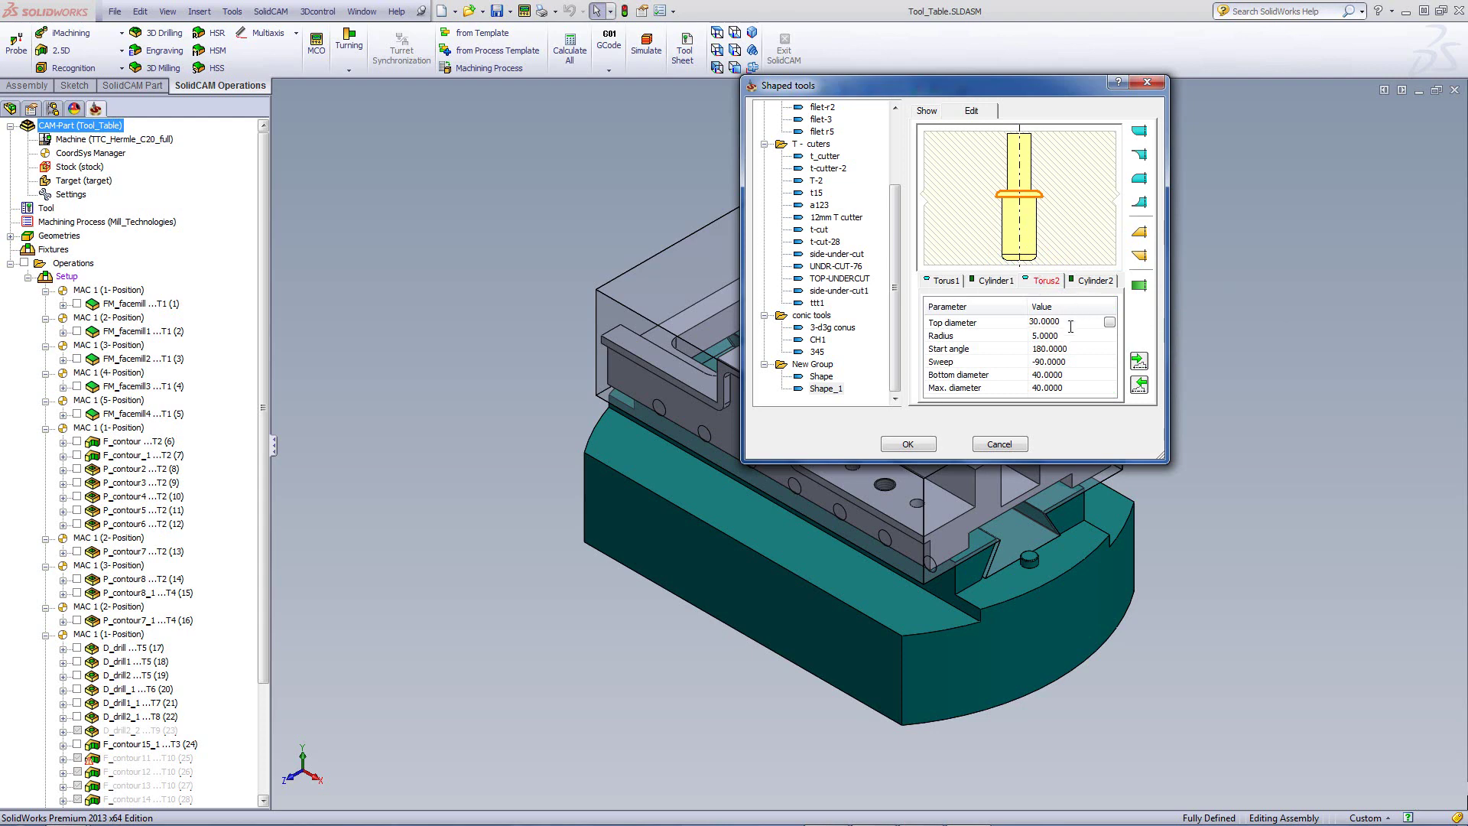
- Set Torus1's top diameter to 25
click(946, 282)
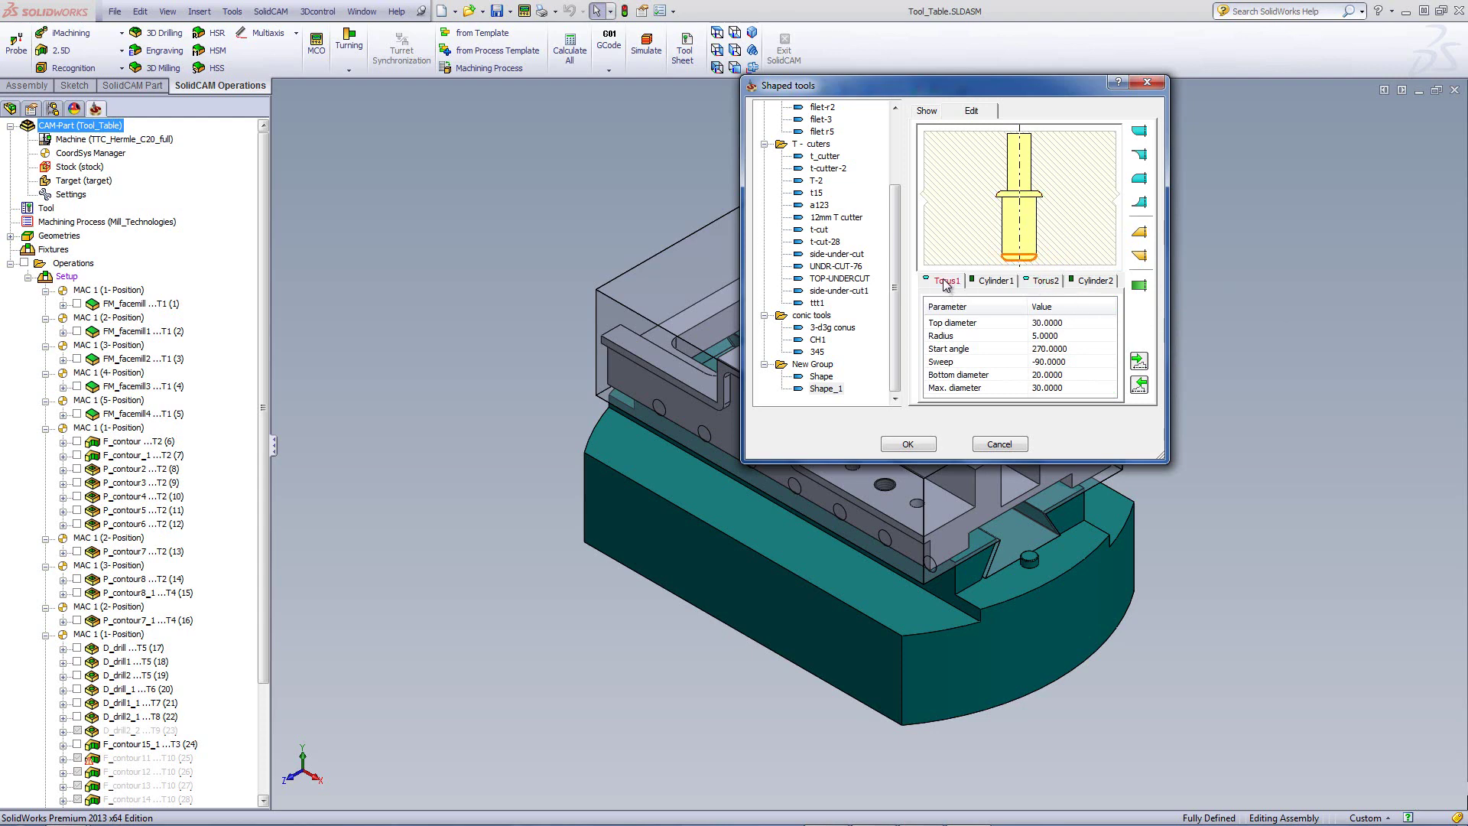
click(1074, 348)
click(1082, 324)
double_click(1081, 324)
key(BackSpace)
text(25)
click(1056, 336)
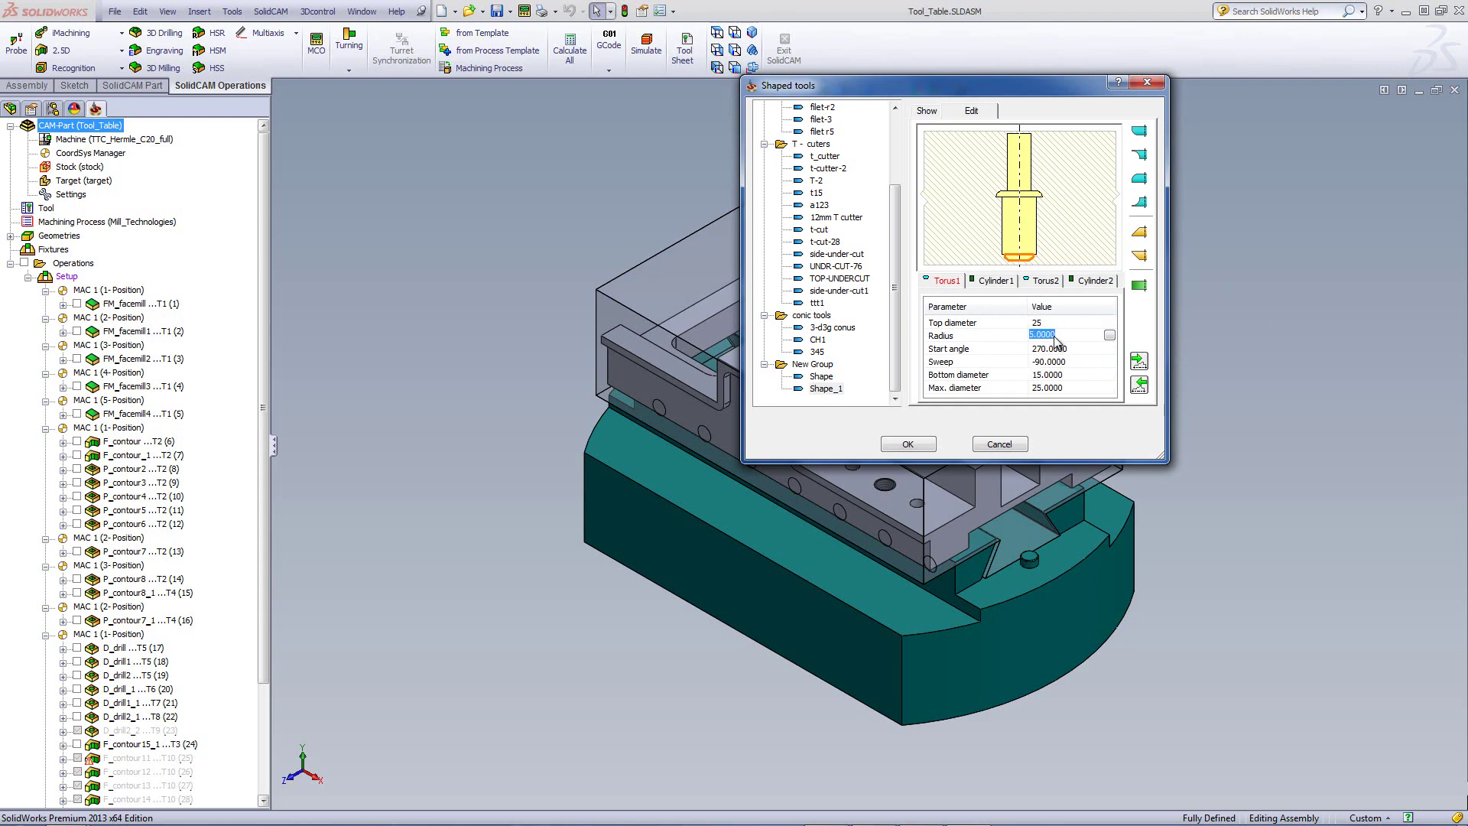
- Set Cylinder1's Diameter to 25 and enter 3 for its Height
click(983, 282)
click(994, 321)
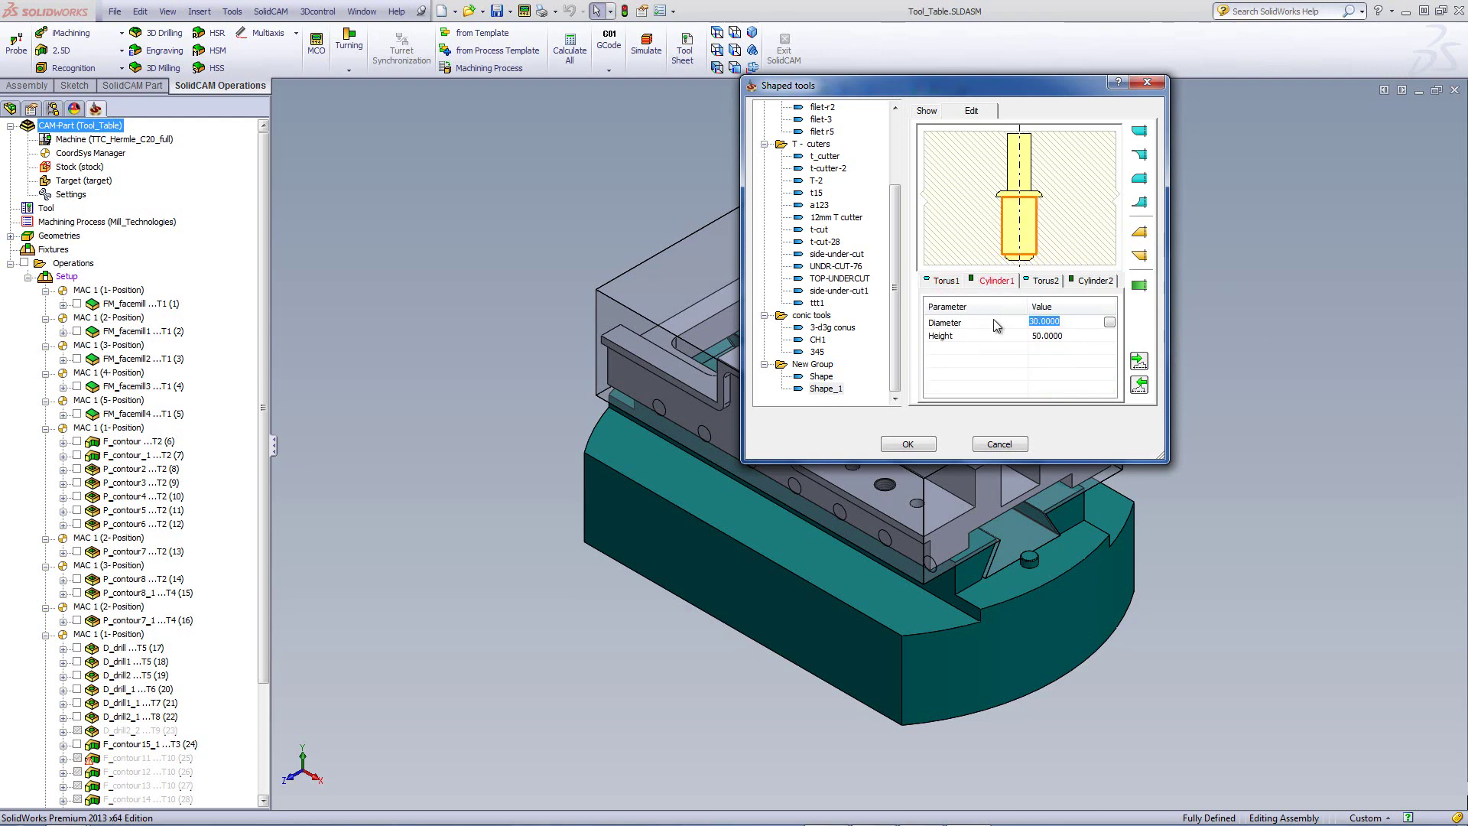
text(25)
click(1037, 349)
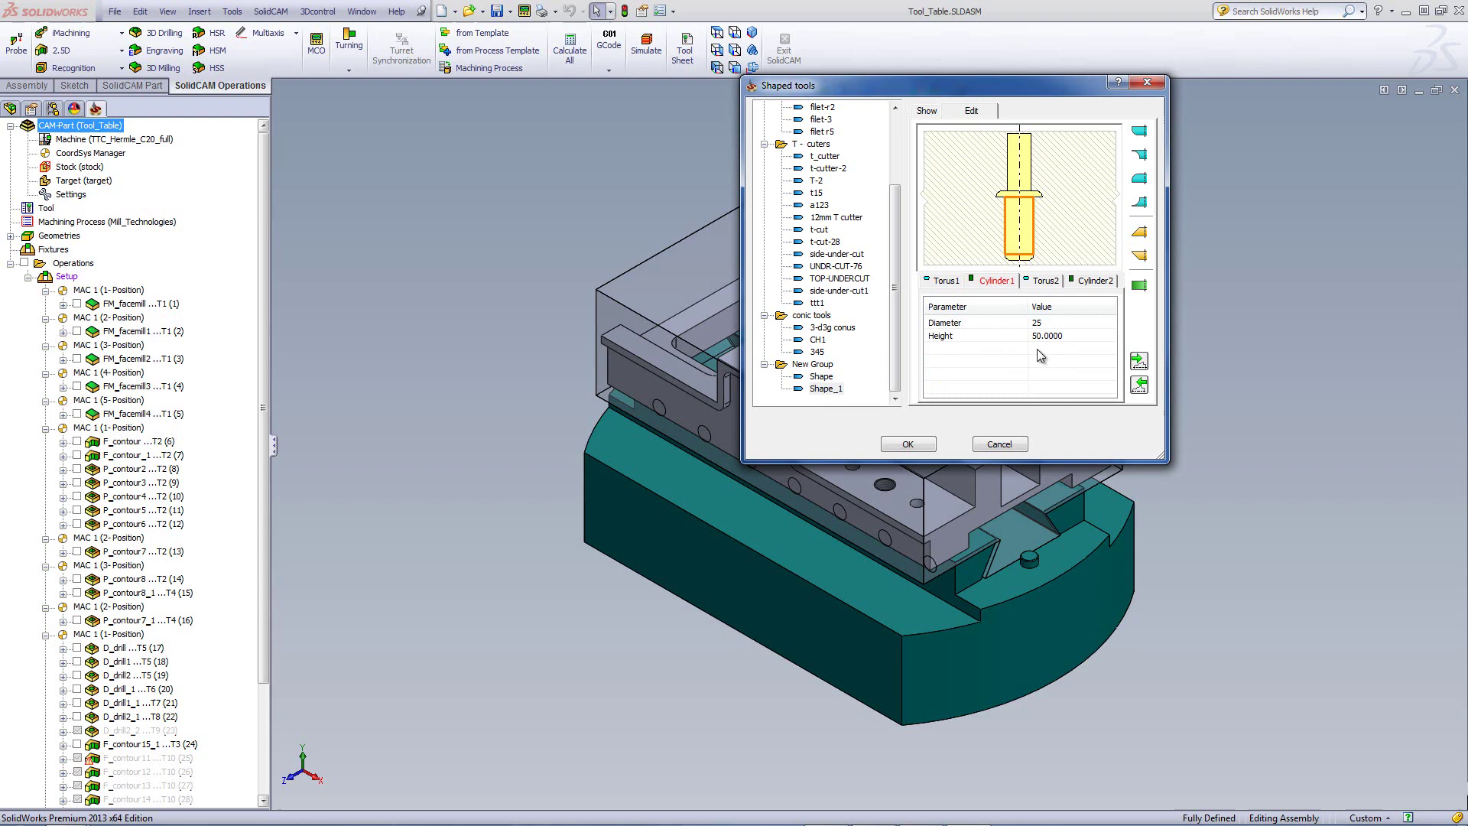
click(1044, 336)
double_click(1073, 338)
text(3)
- Set Torus2's bottom diameter to 25
click(1044, 283)
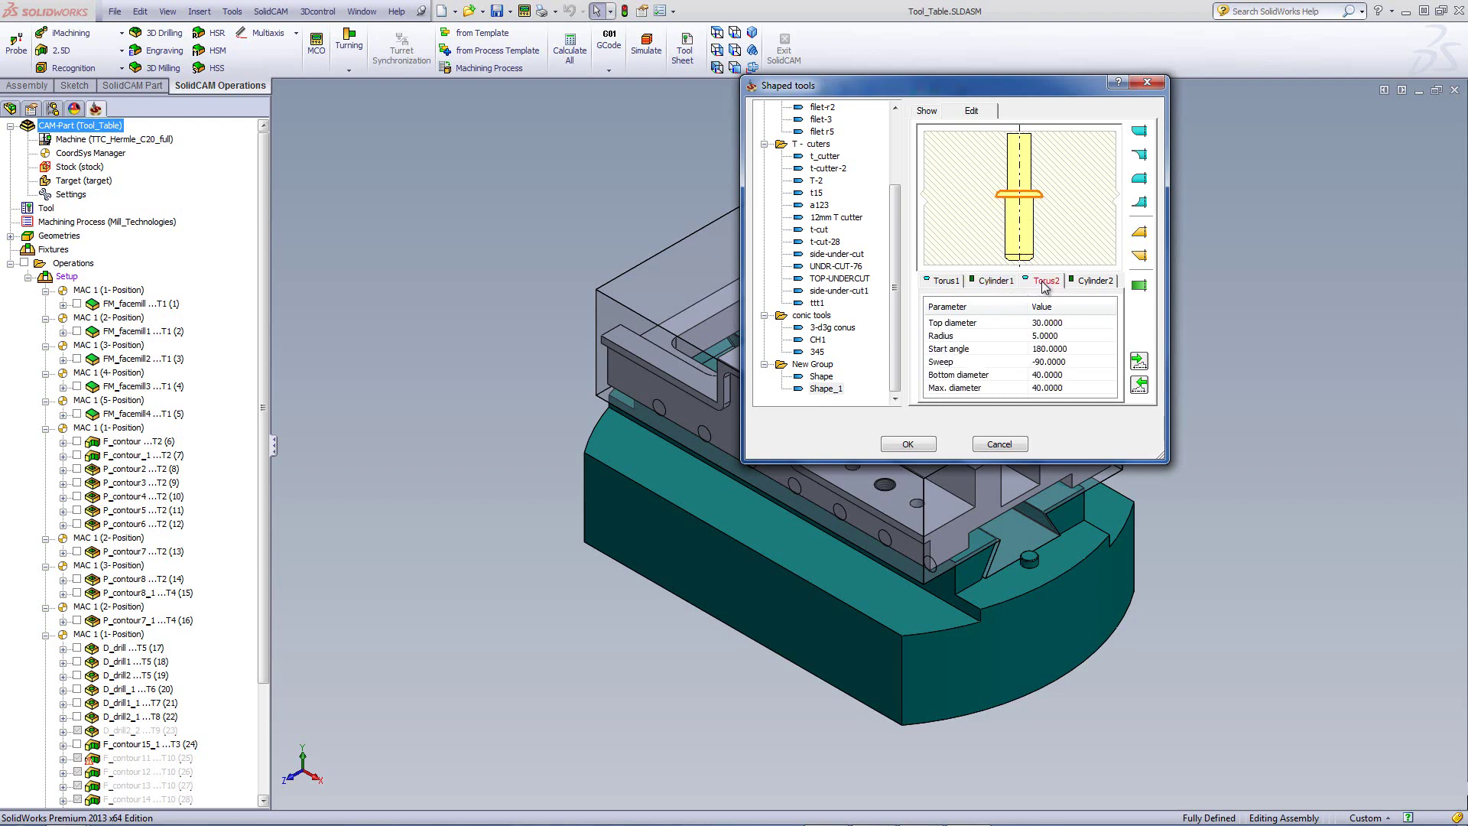
click(1049, 360)
click(1055, 374)
text(2)
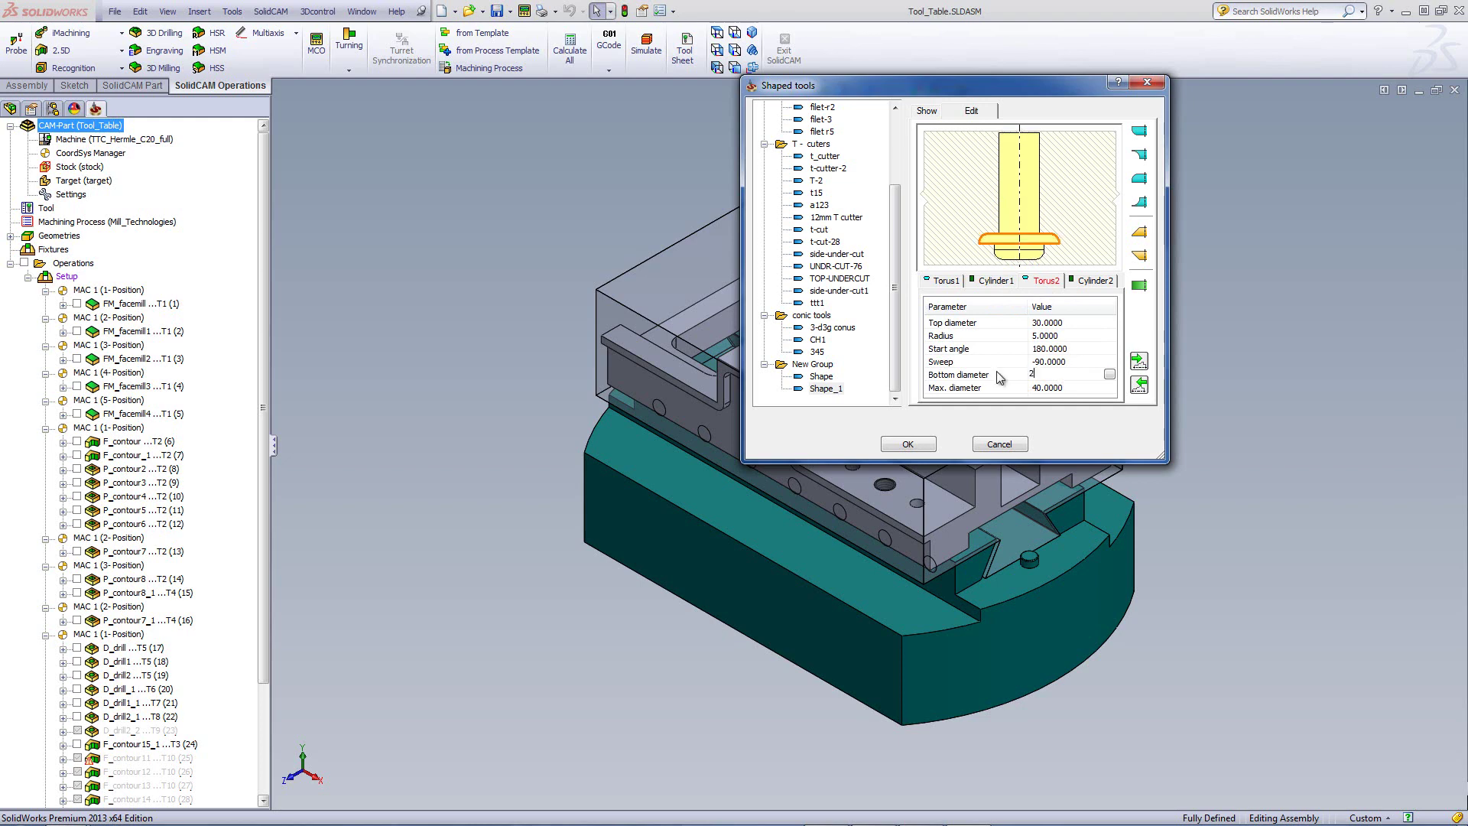
text(5)
key(Tab)
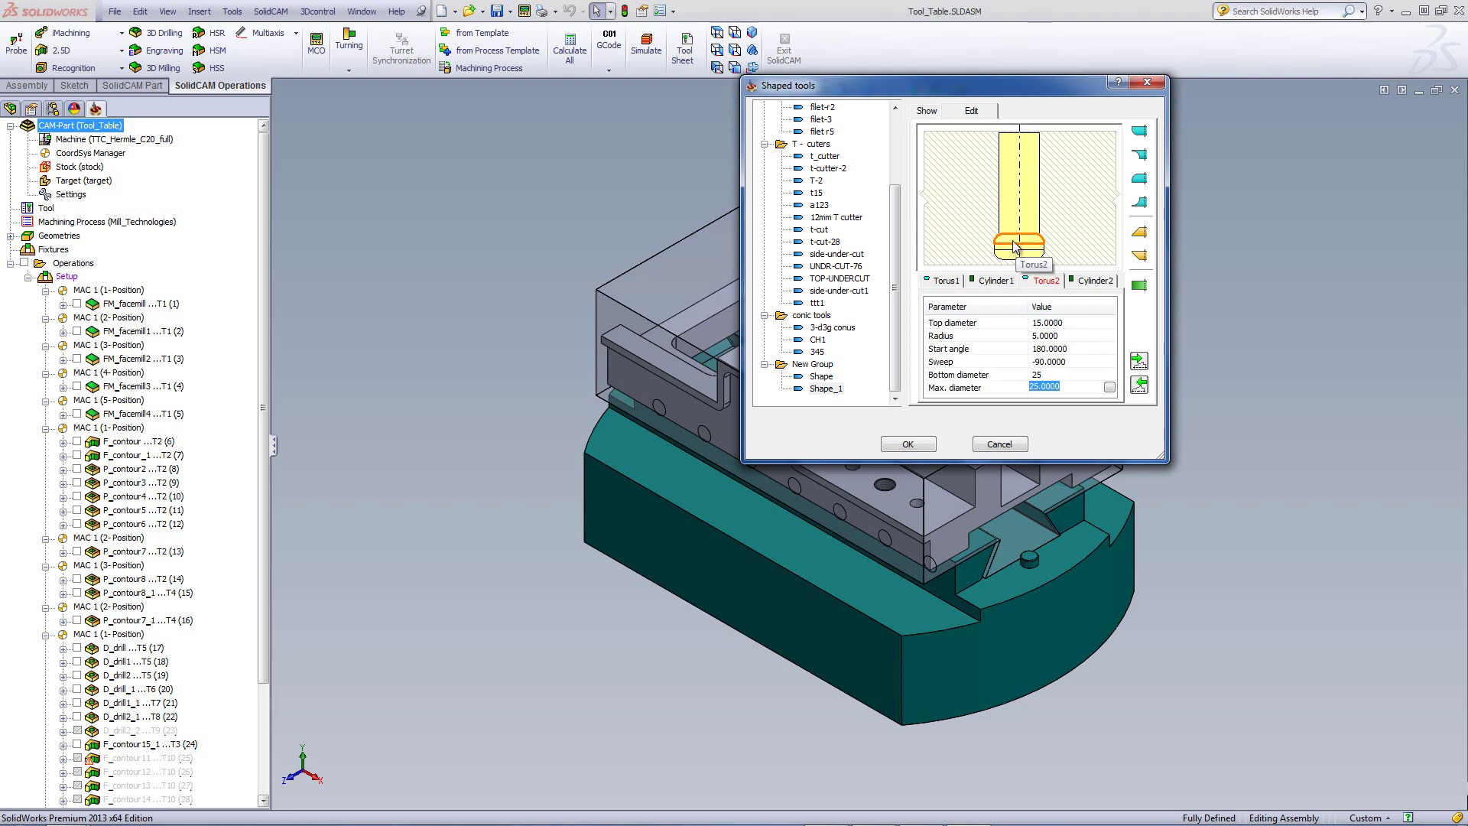
- Change Cylinder2's Diameter to 10
click(1092, 281)
click(1067, 321)
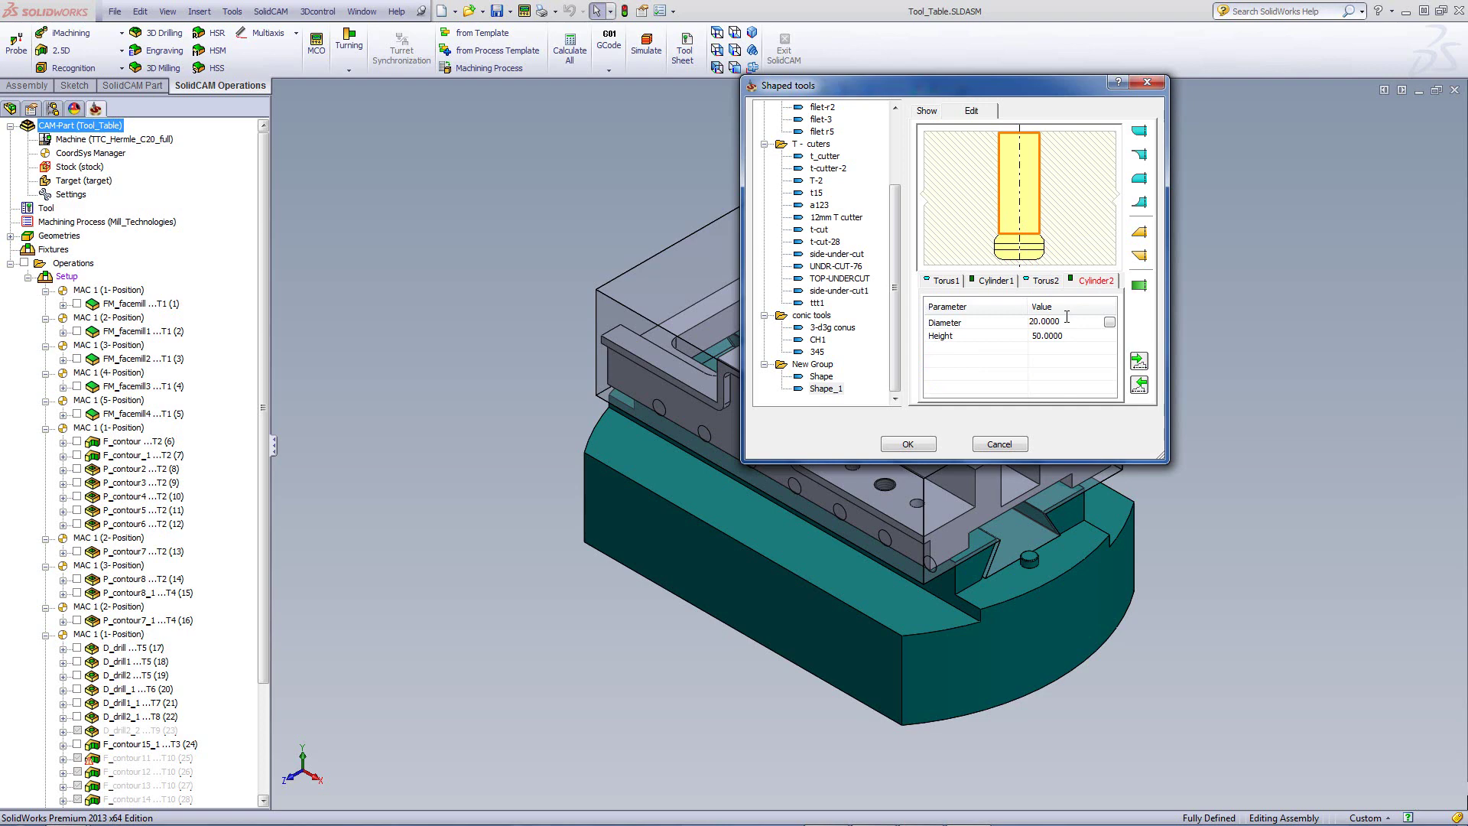
drag(1066, 321, 986, 323)
text(10)
click(1061, 337)
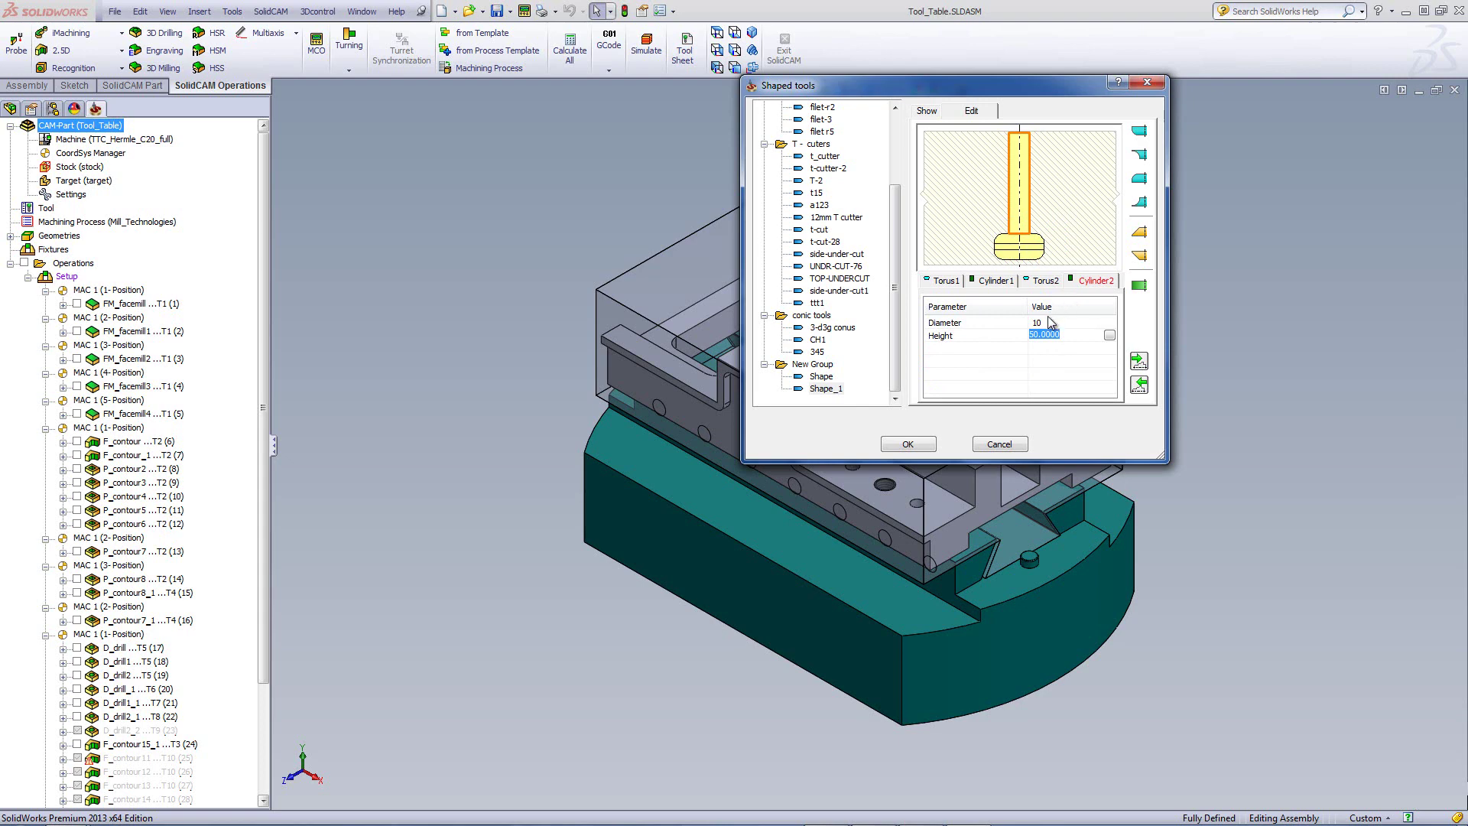
click(926, 113)
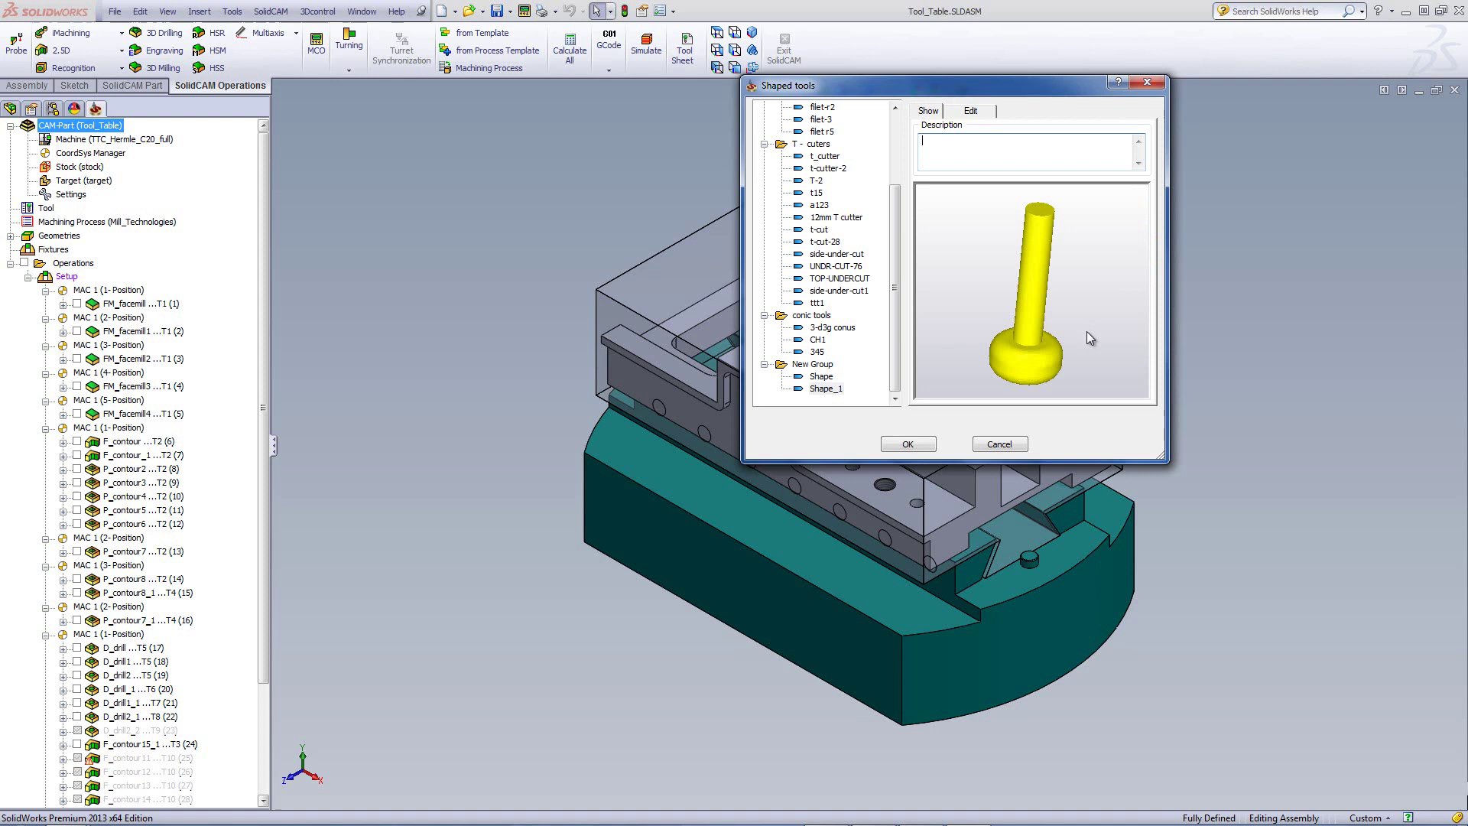
drag(1086, 332, 1081, 325)
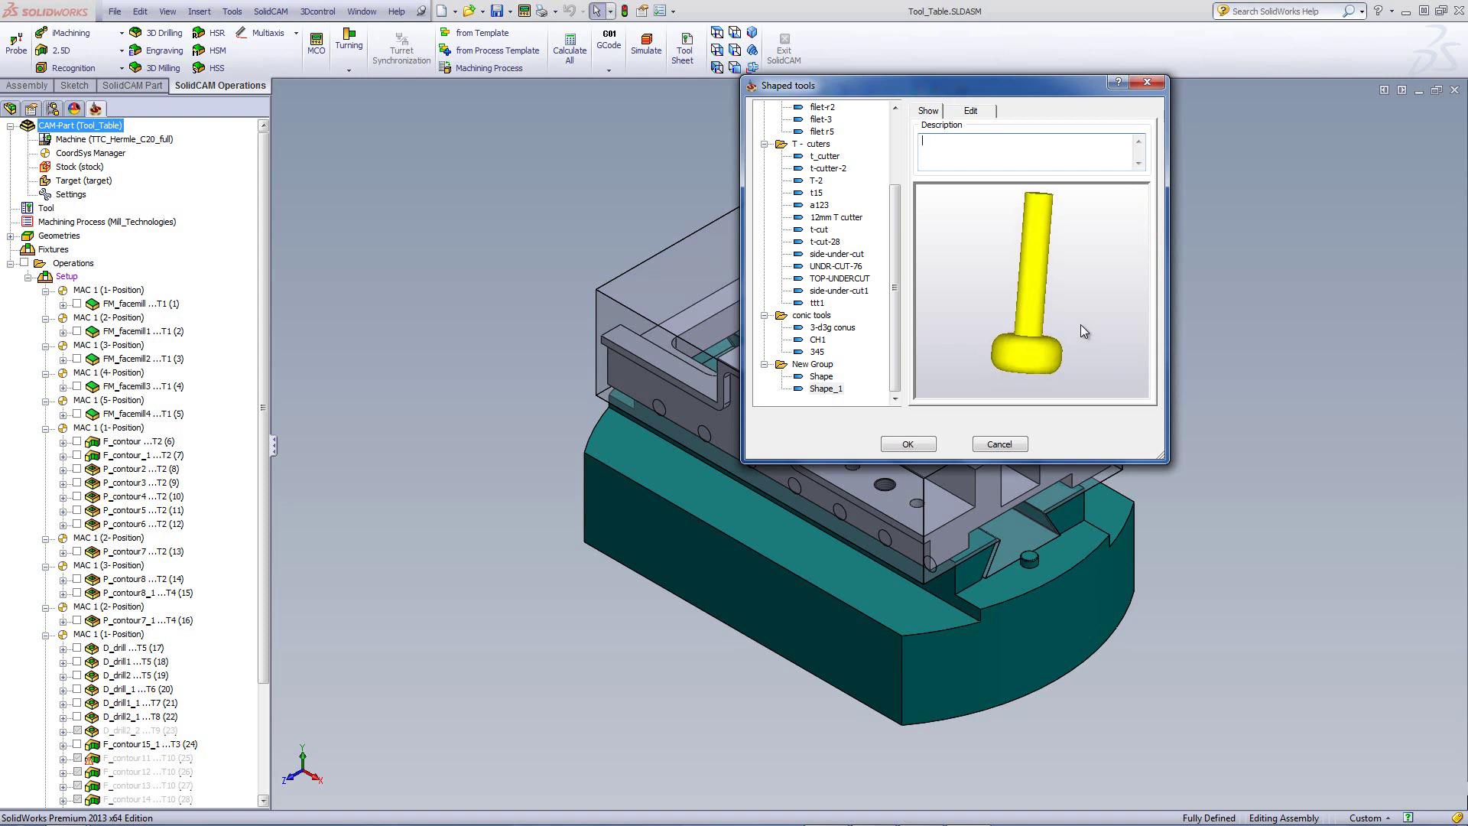
click(986, 115)
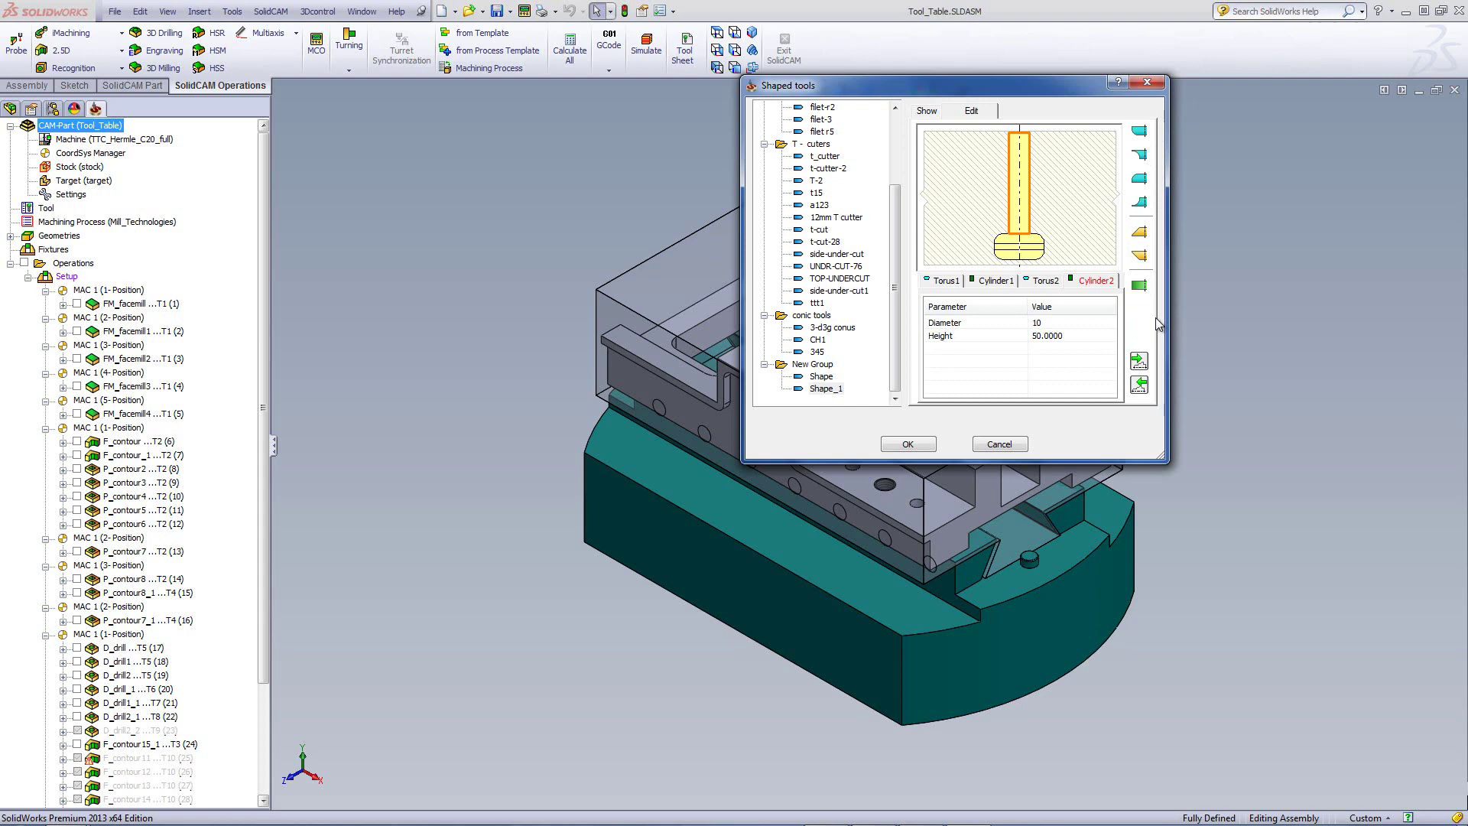
click(1138, 385)
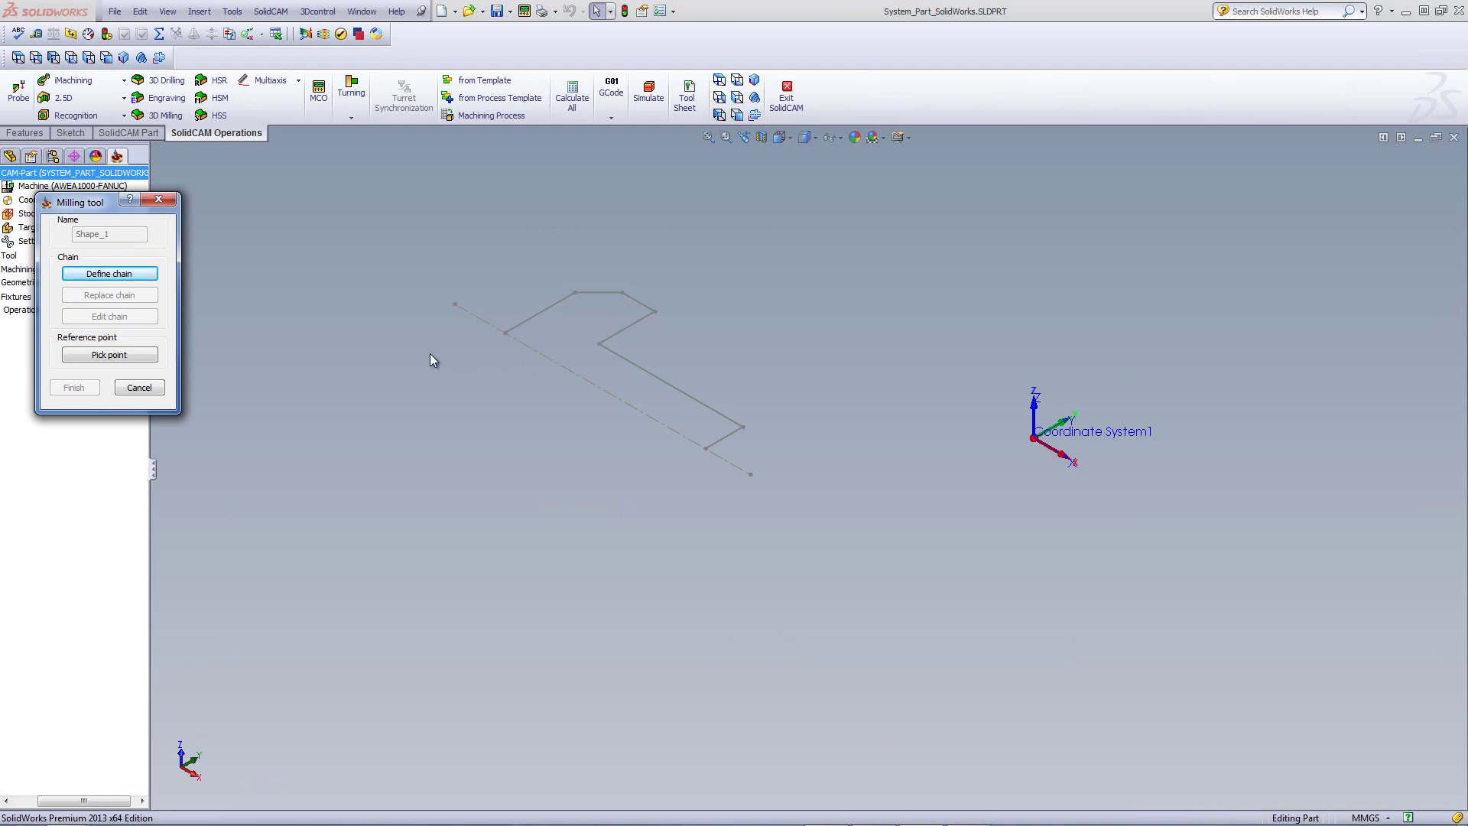
click(150, 392)
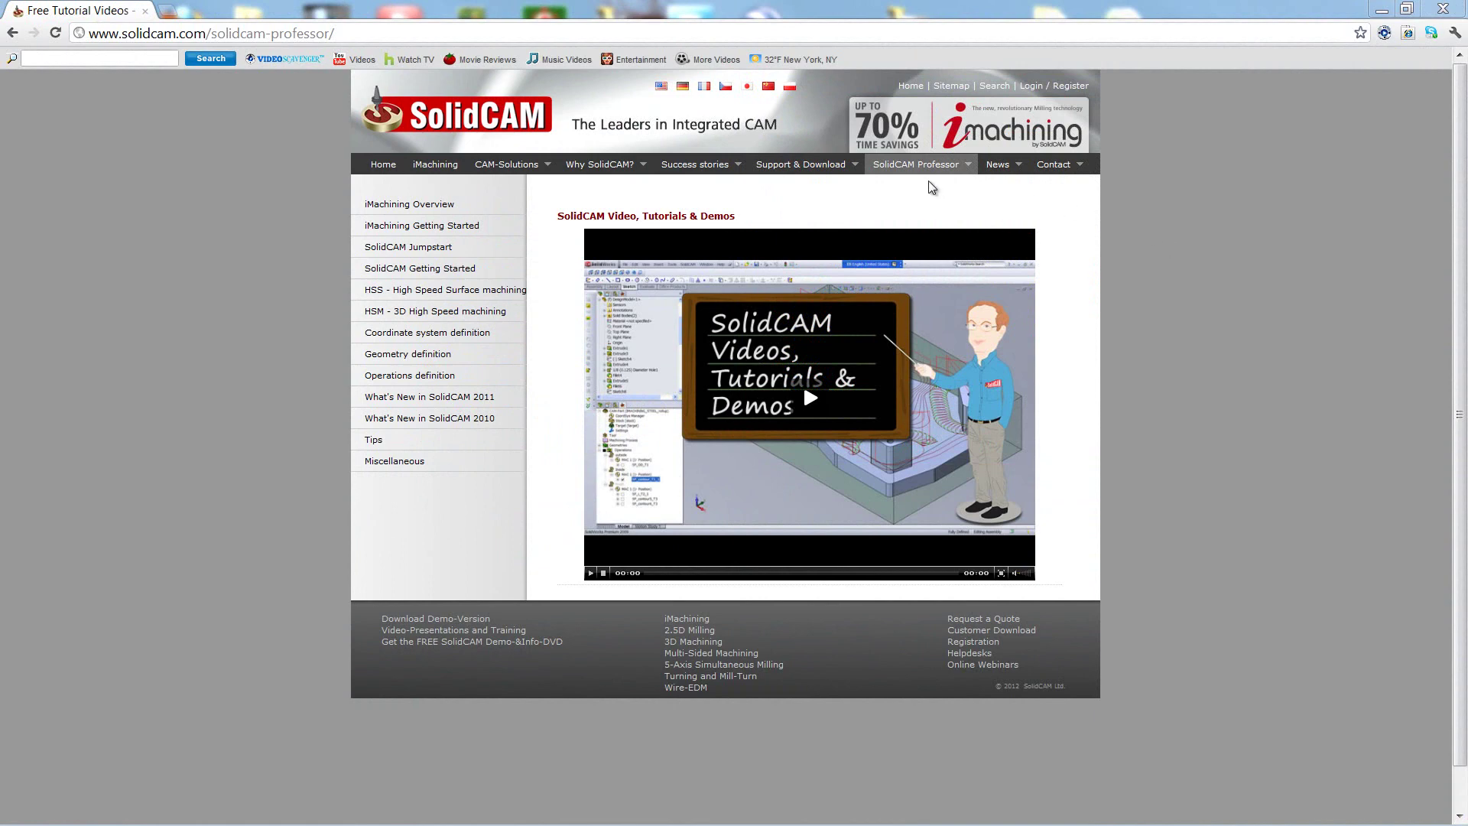
- Bring up the SolidCAM Professor menu on solidcam.com to show the Video, Tutorials & Demos page
mouse_move(932, 171)
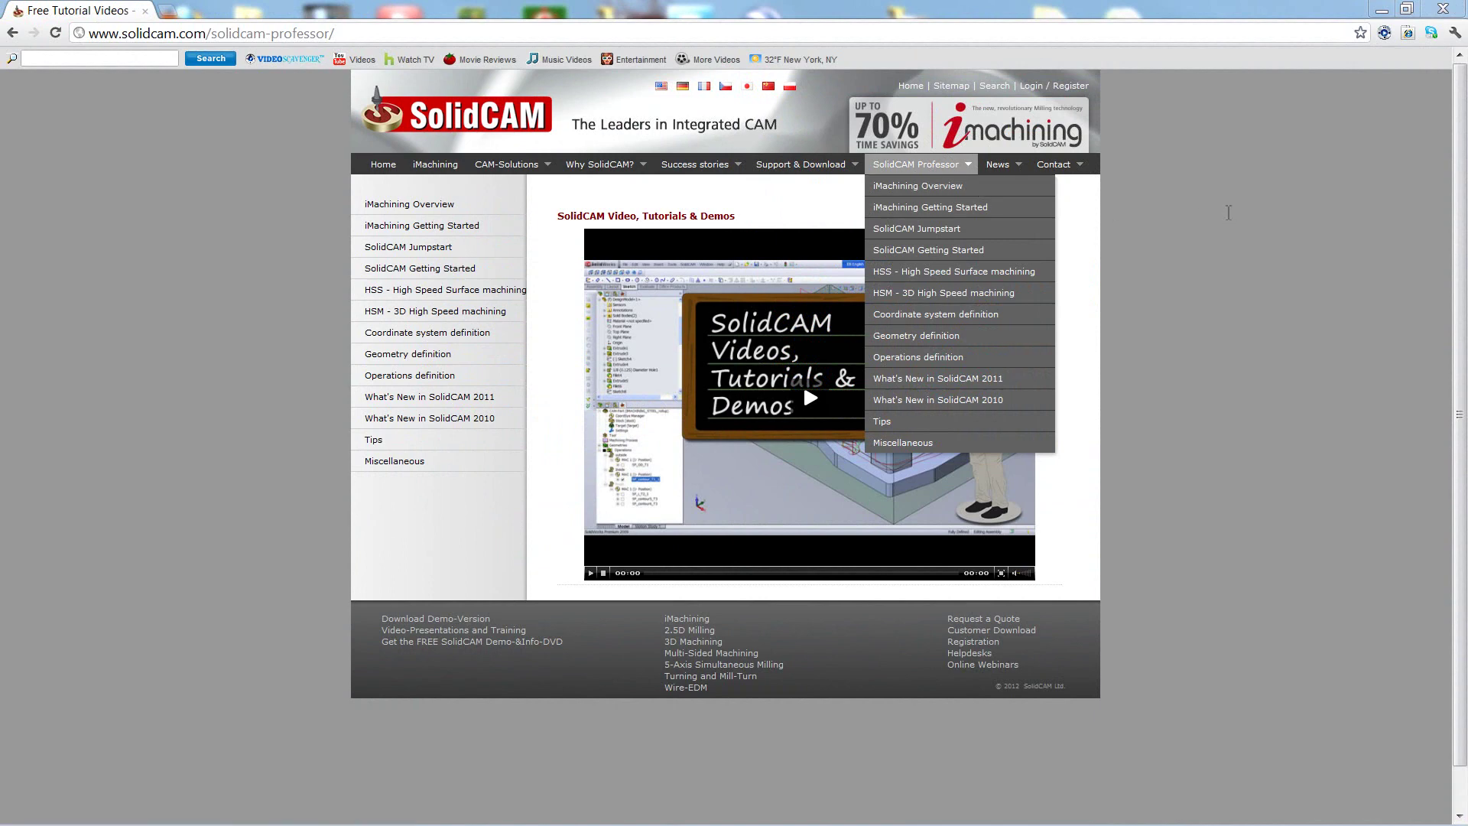